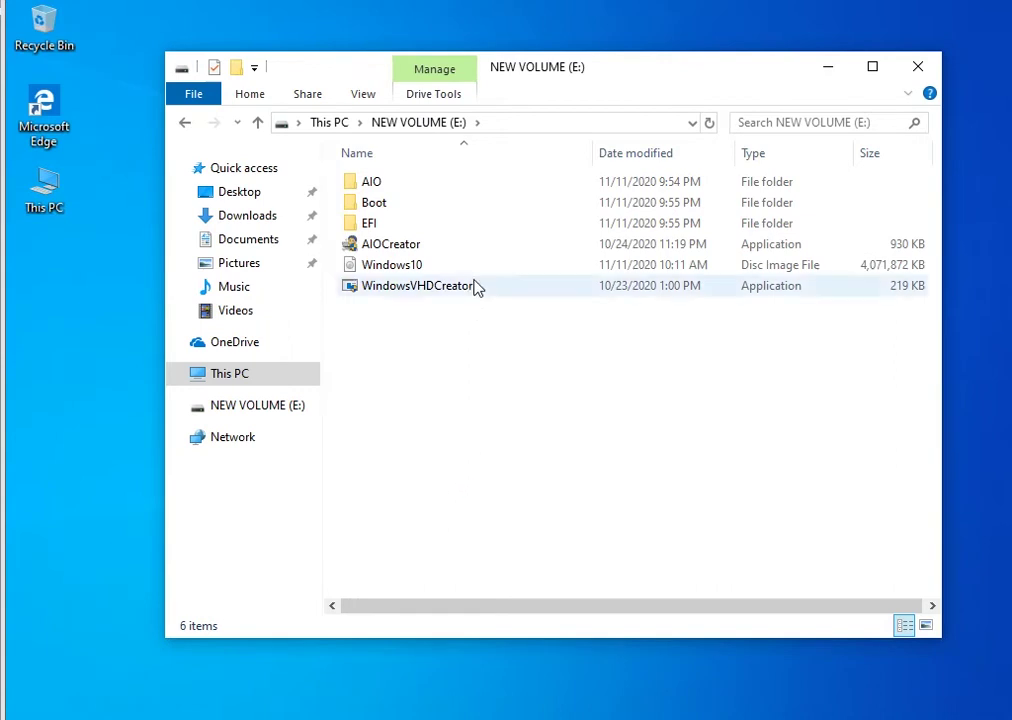
Step: Launch AIOCreator with permission to make changes to the device and switch its interface language to English
{"action": "double_click", "coordinate": [393, 246]}
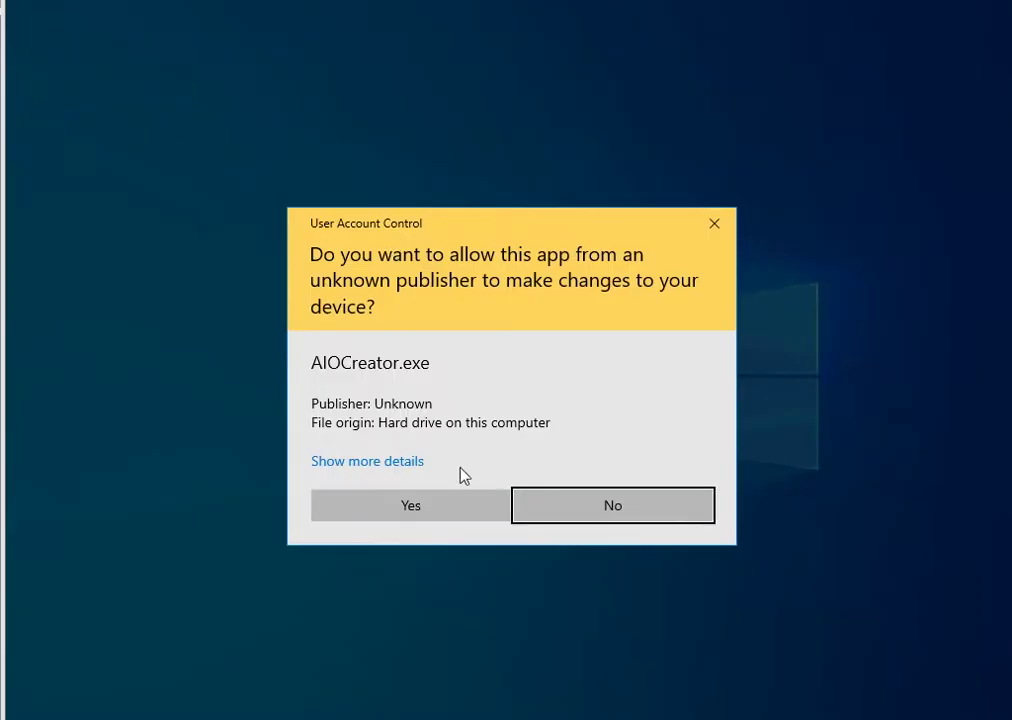
{"action": "left_click", "coordinate": [459, 520]}
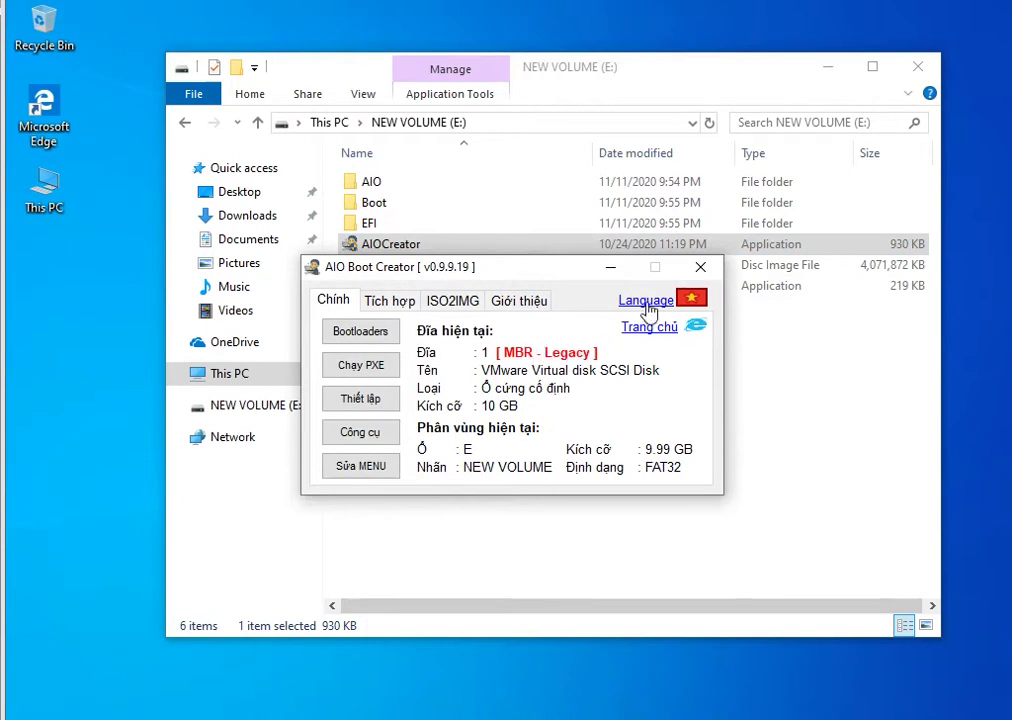
{"action": "left_click", "coordinate": [646, 301]}
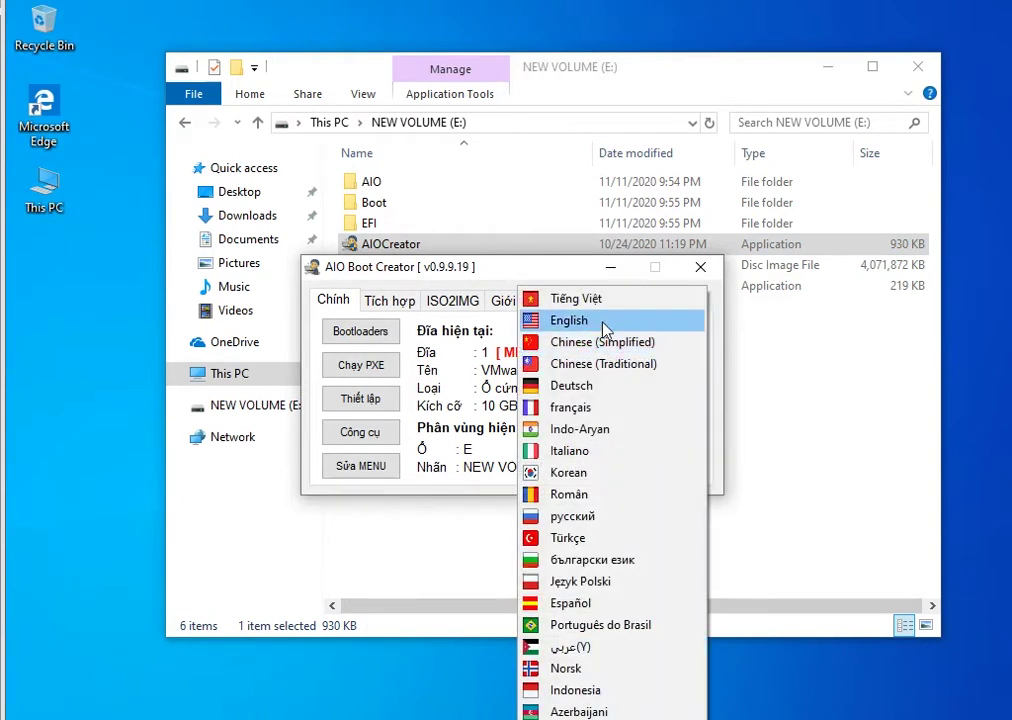
{"action": "left_click", "coordinate": [665, 322]}
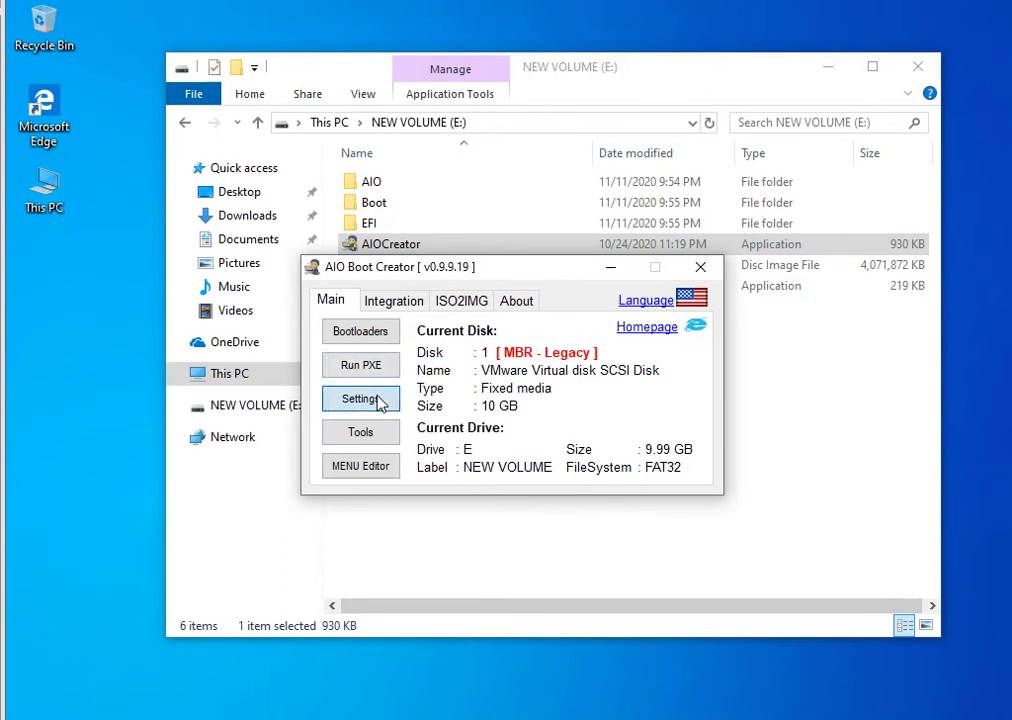
Step: Review the boot settings and the web article explaining the Repack Windows ISO file option, leaving the settings unsaved
{"action": "left_click", "coordinate": [362, 399]}
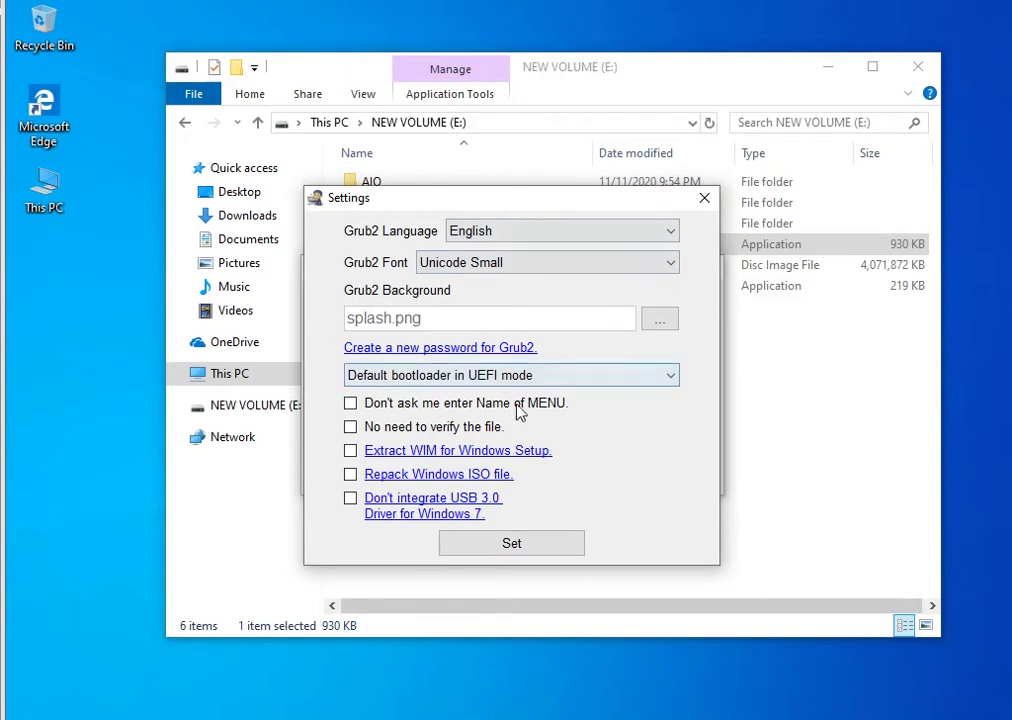
{"action": "left_click", "coordinate": [413, 476]}
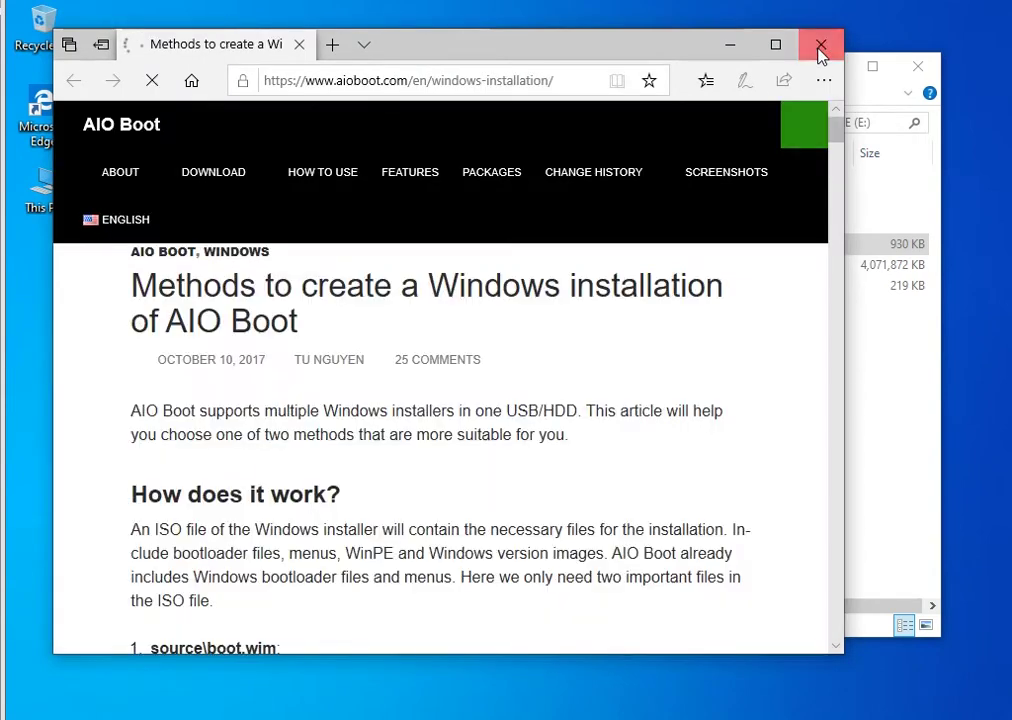
{"action": "left_click", "coordinate": [819, 50]}
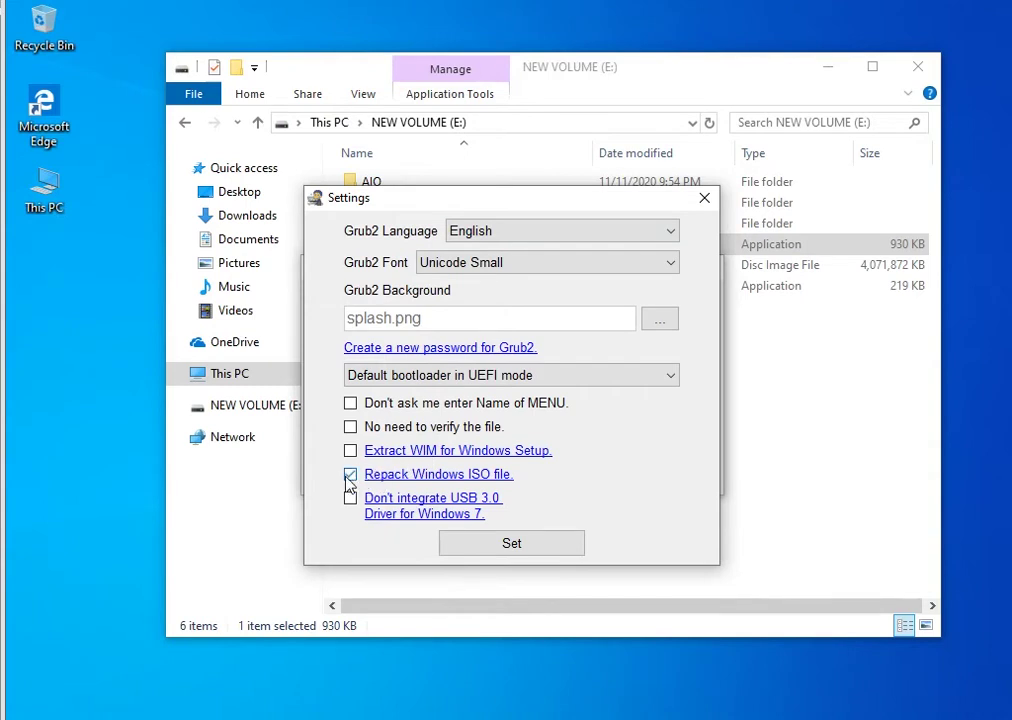
{"action": "left_click", "coordinate": [704, 198]}
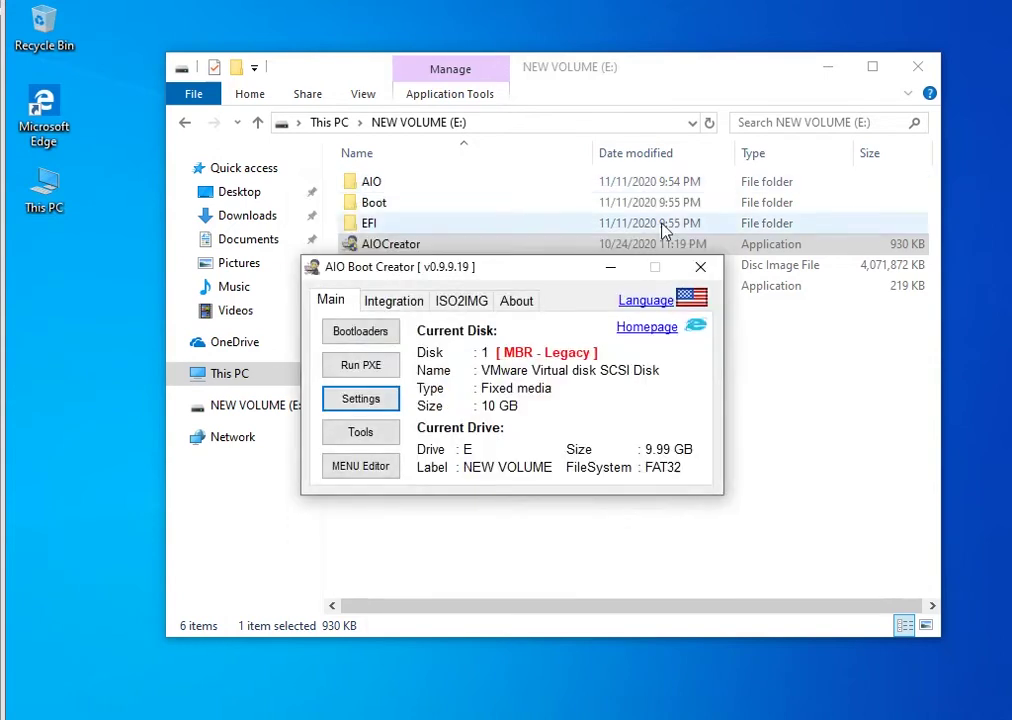
Step: Choose the Windows 7/8.1/10/Server setup pack from the Windows category for integration
{"action": "left_click", "coordinate": [417, 303]}
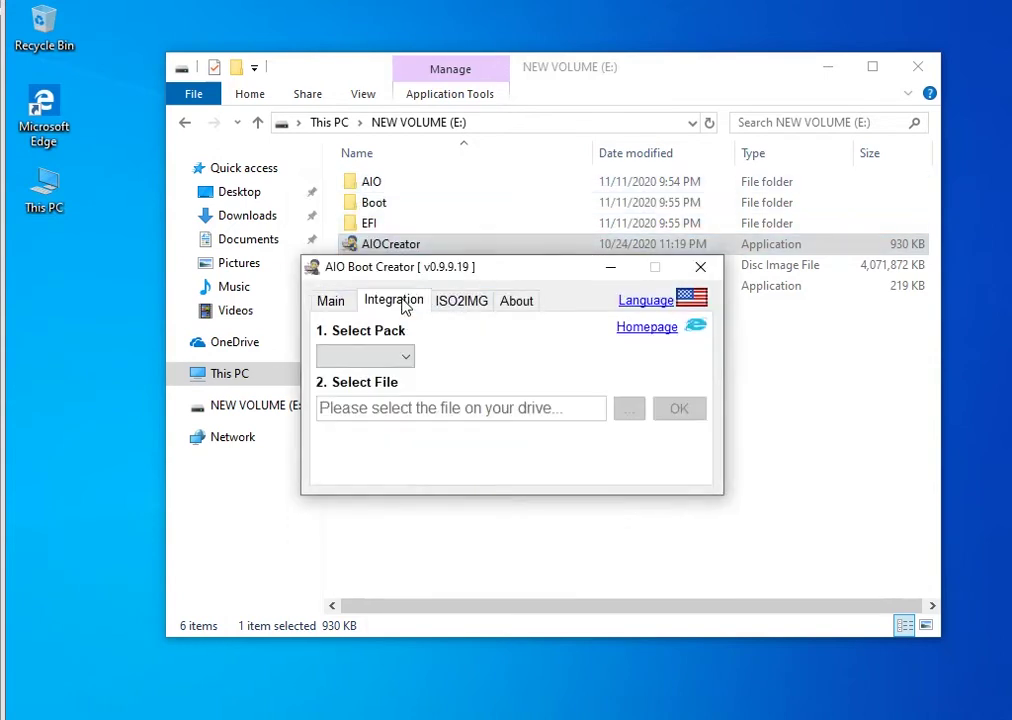
{"action": "left_click", "coordinate": [406, 362]}
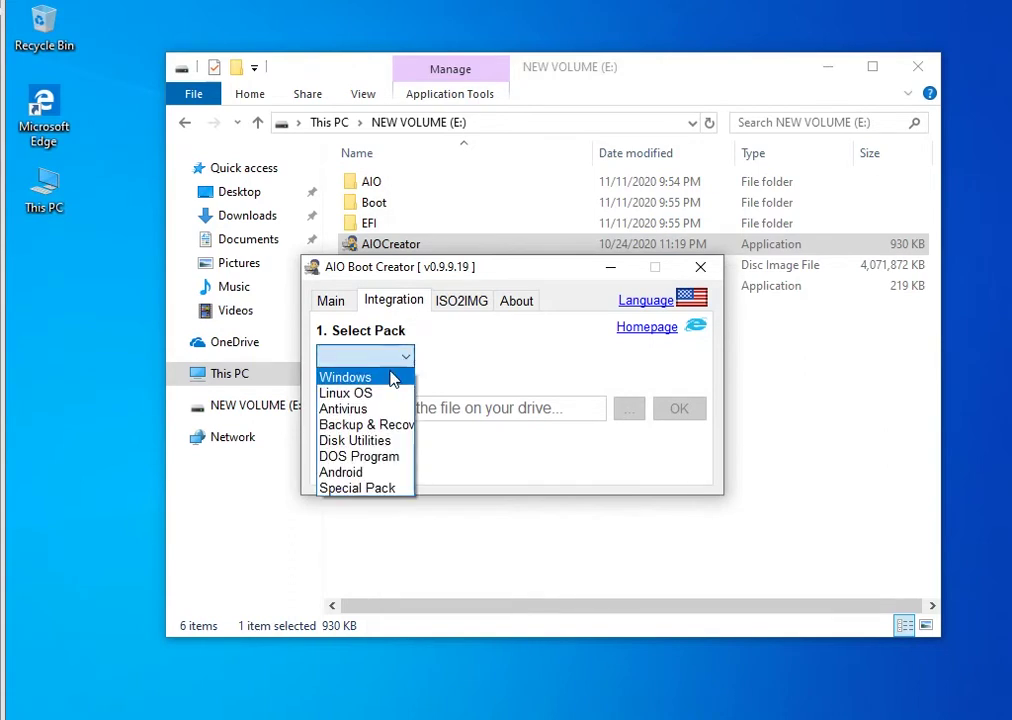
{"action": "left_click", "coordinate": [393, 378]}
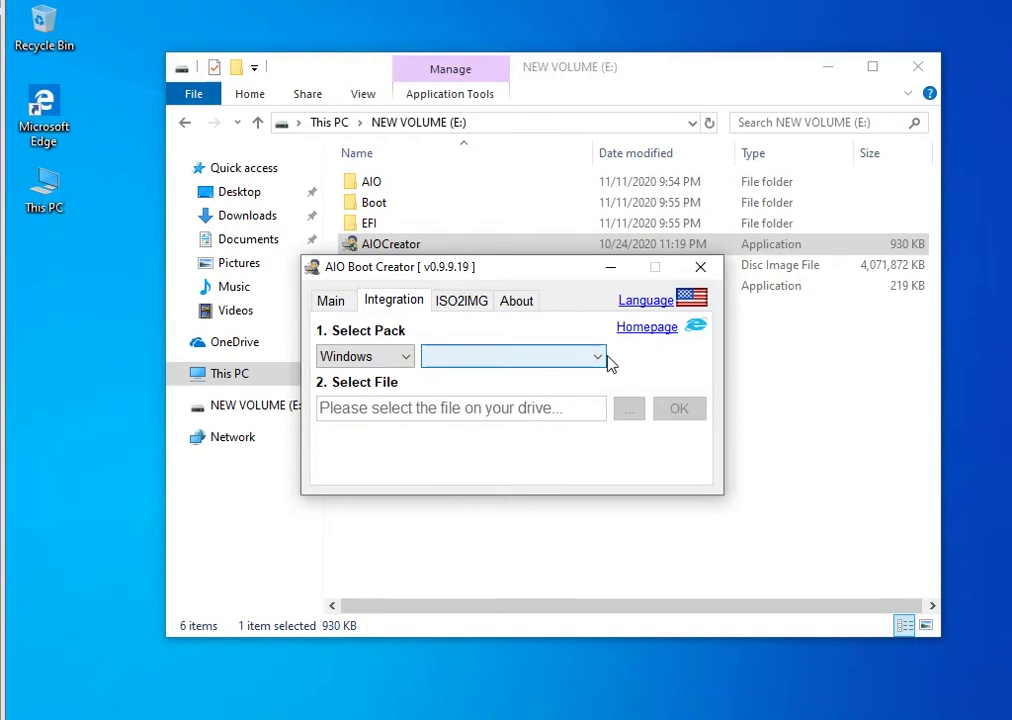
{"action": "left_click", "coordinate": [599, 357]}
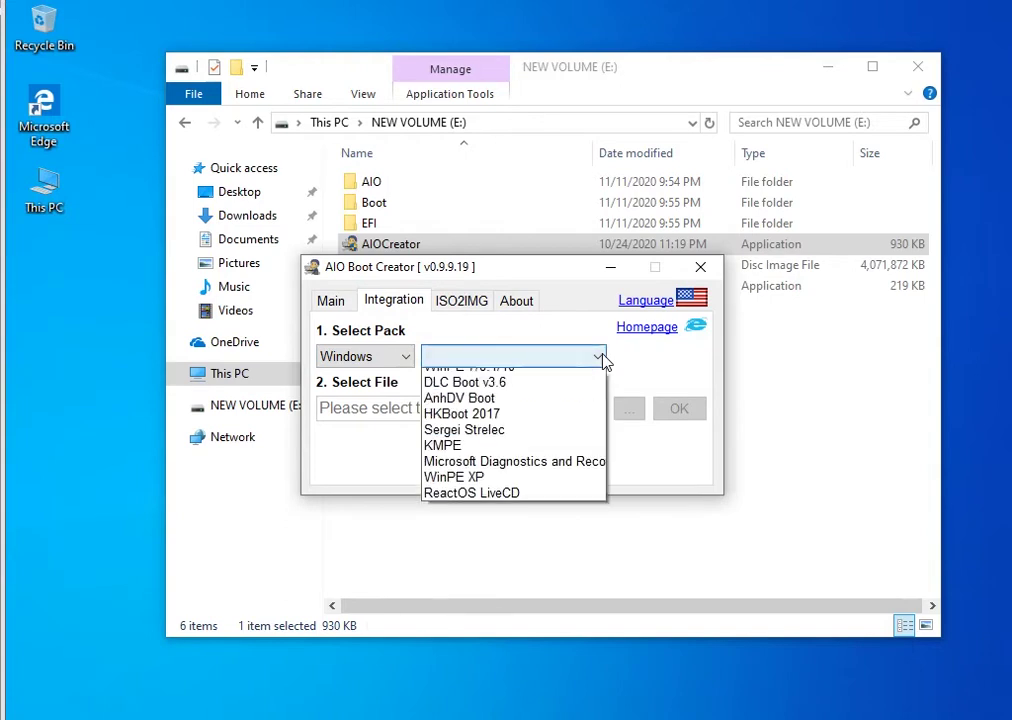
{"action": "left_click", "coordinate": [529, 378]}
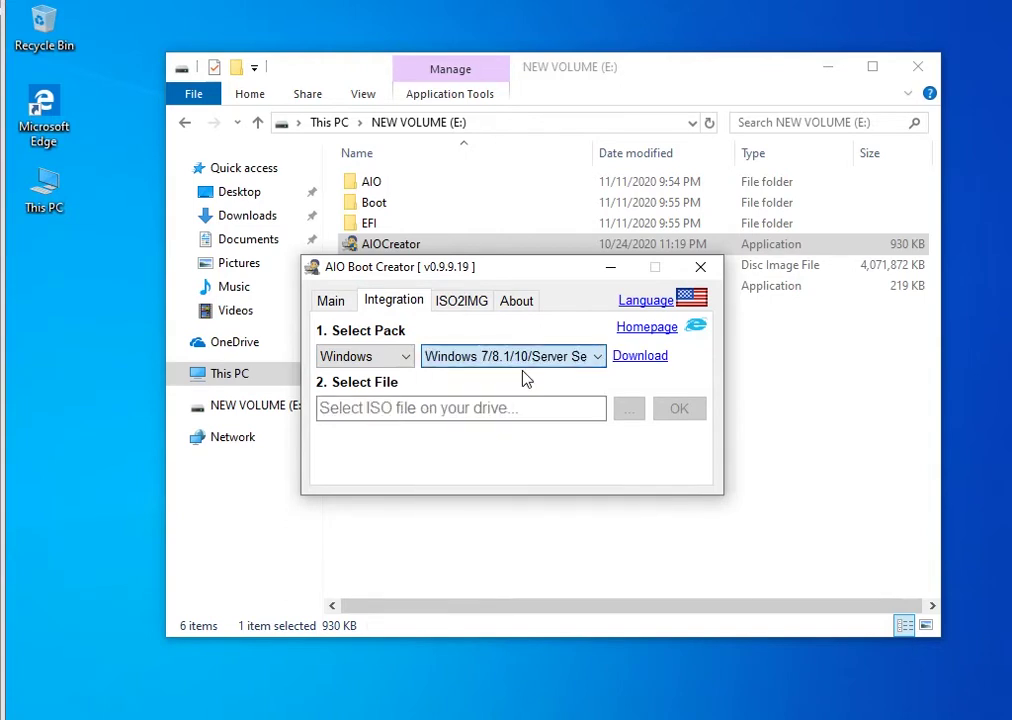
Step: Integrate E:\Windows10.iso, agreeing to install ImDisk and accepting Windows10 as the boot menu name
{"action": "left_click", "coordinate": [624, 414]}
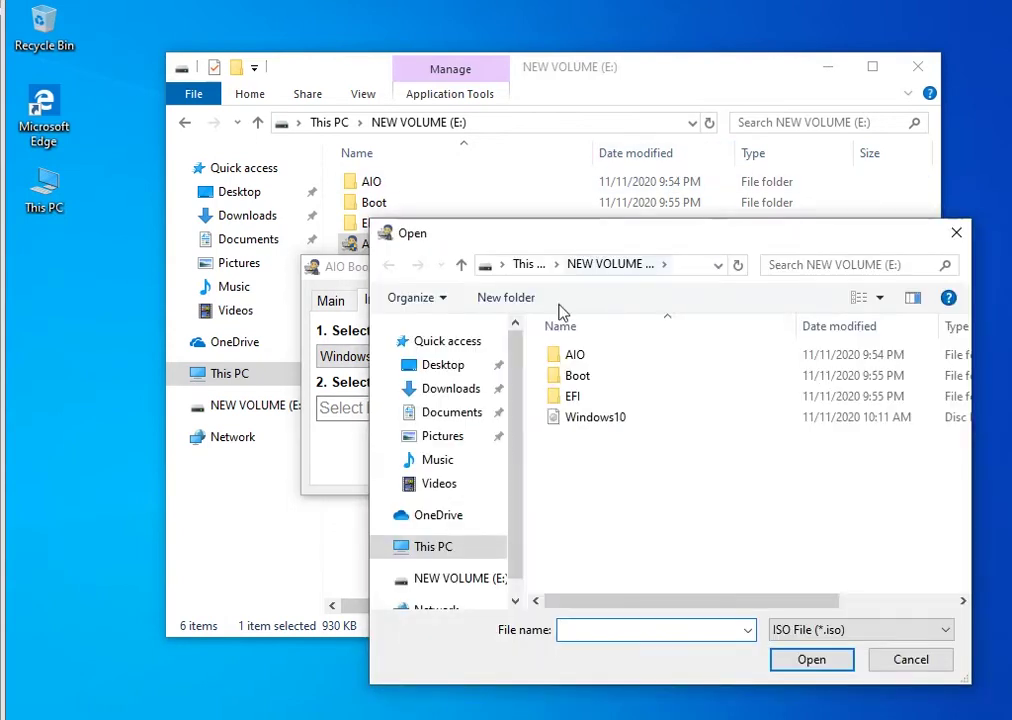
{"action": "left_click", "coordinate": [583, 420]}
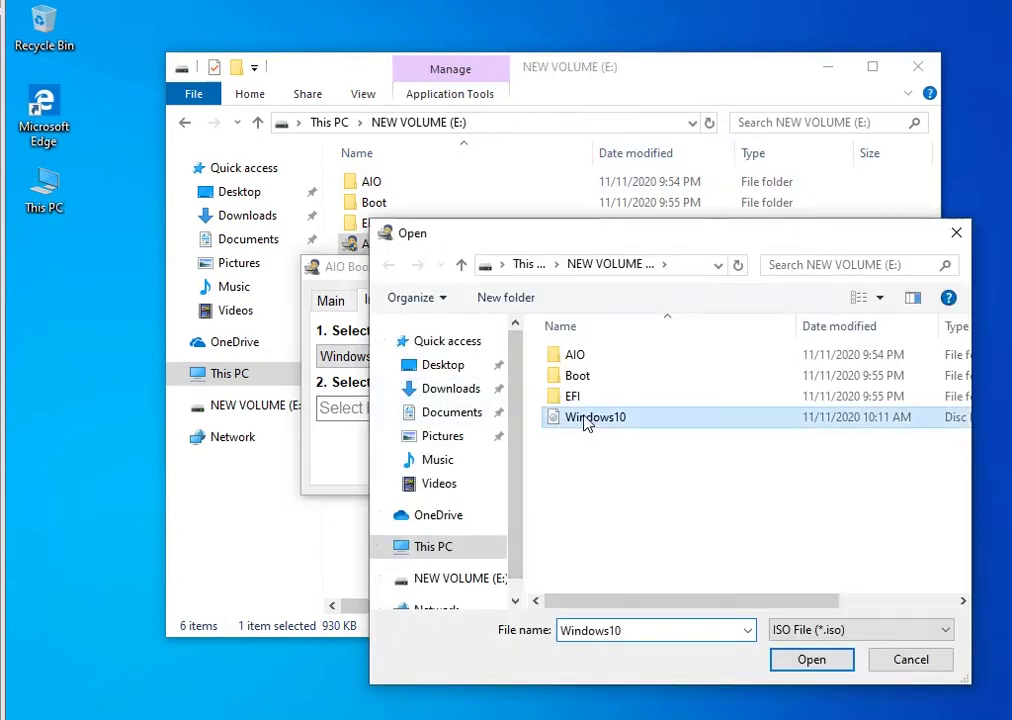
{"action": "left_click", "coordinate": [808, 659]}
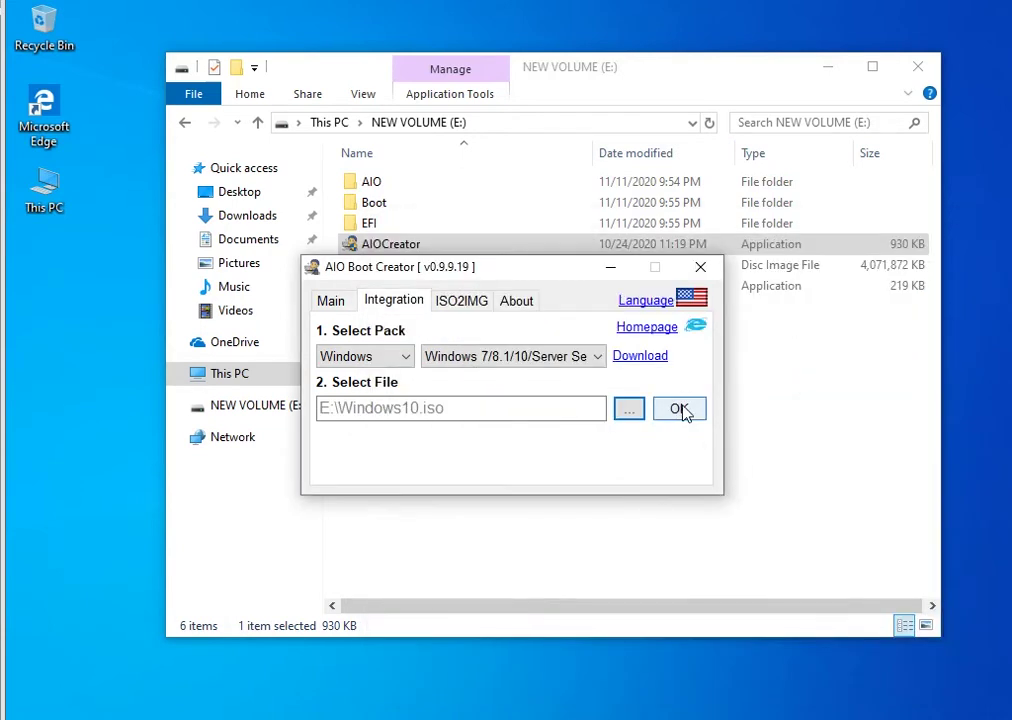
{"action": "left_click", "coordinate": [680, 411]}
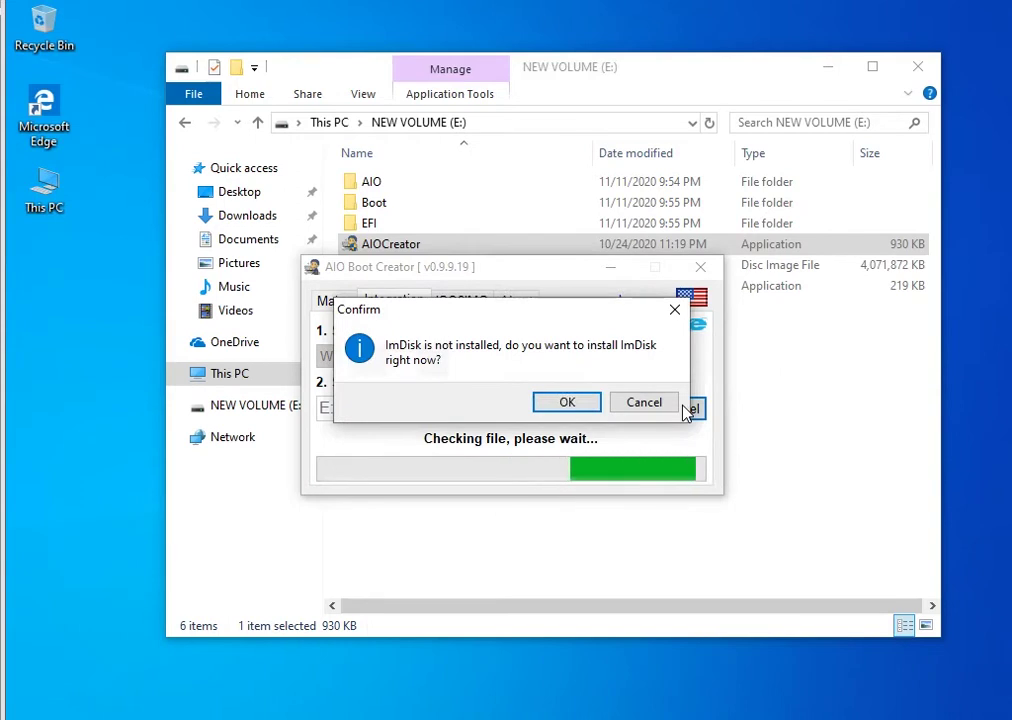
{"action": "left_click", "coordinate": [568, 404]}
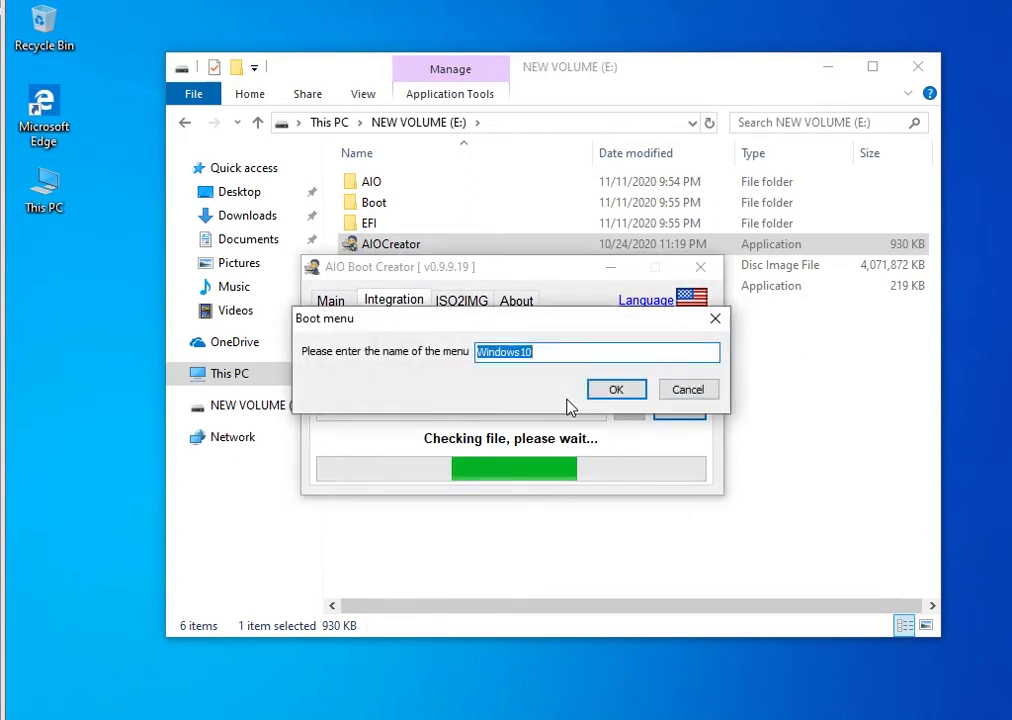
{"action": "left_click", "coordinate": [614, 396]}
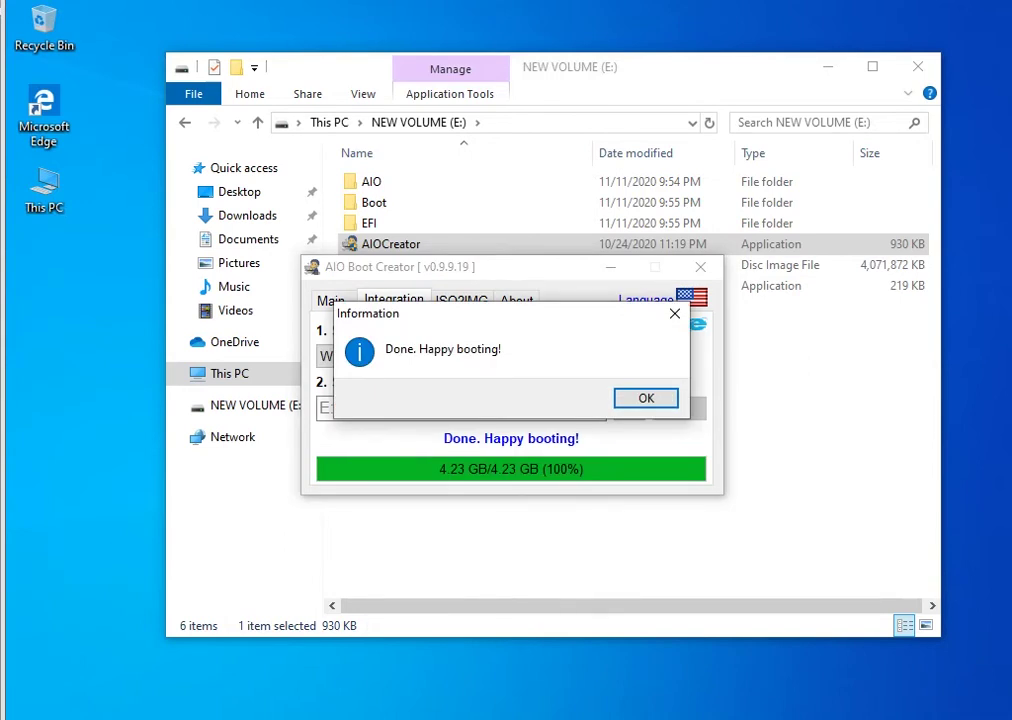
{"action": "left_click", "coordinate": [647, 399]}
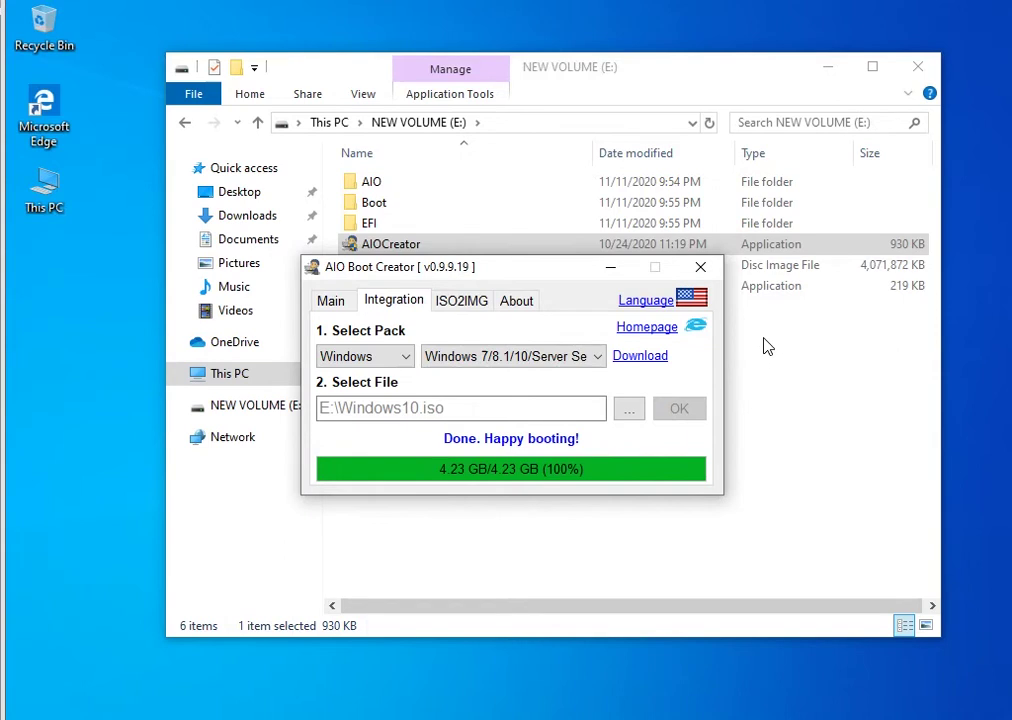
Step: Restart AIOCreator with permission to make changes and check the boot entries in the MENU Editor
{"action": "left_click", "coordinate": [710, 279]}
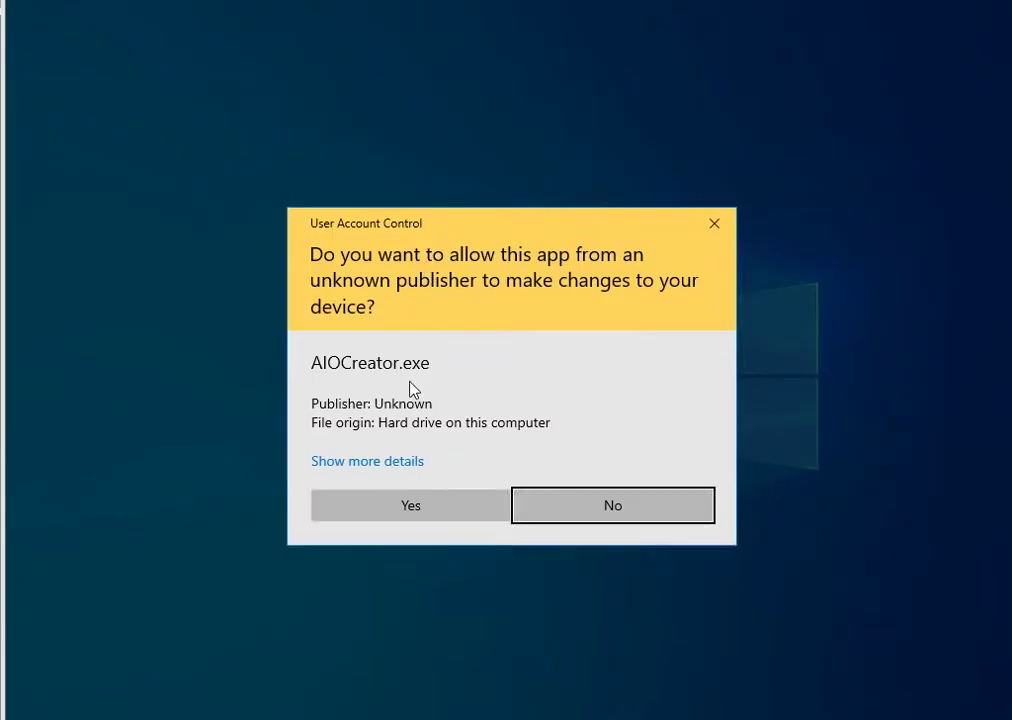
{"action": "left_click", "coordinate": [403, 502]}
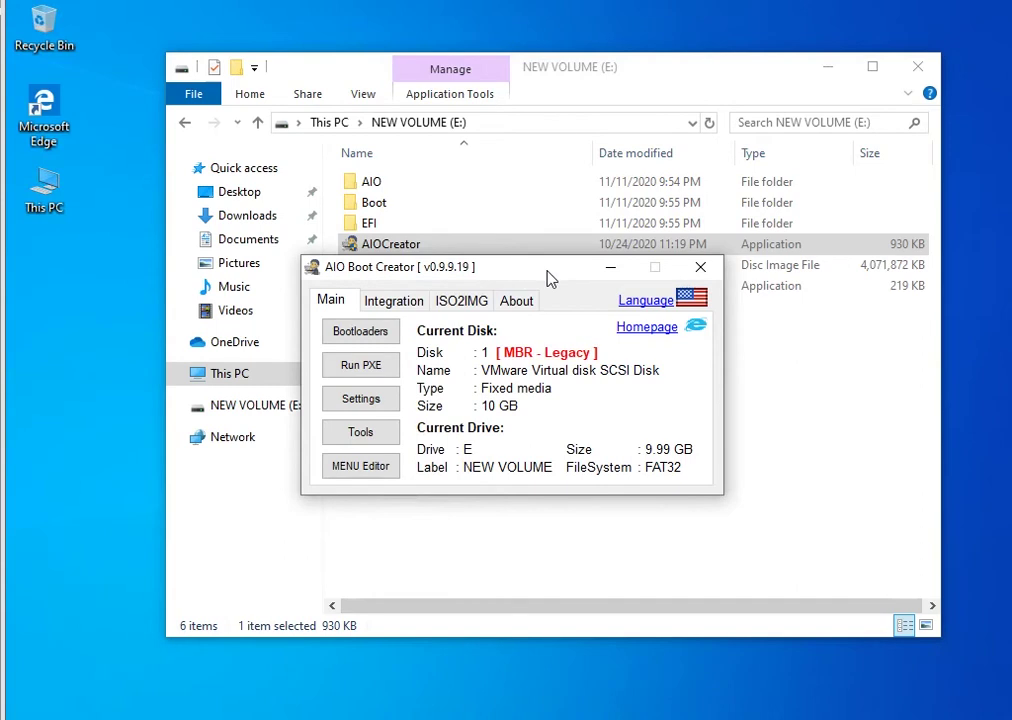
{"action": "left_click", "coordinate": [354, 470]}
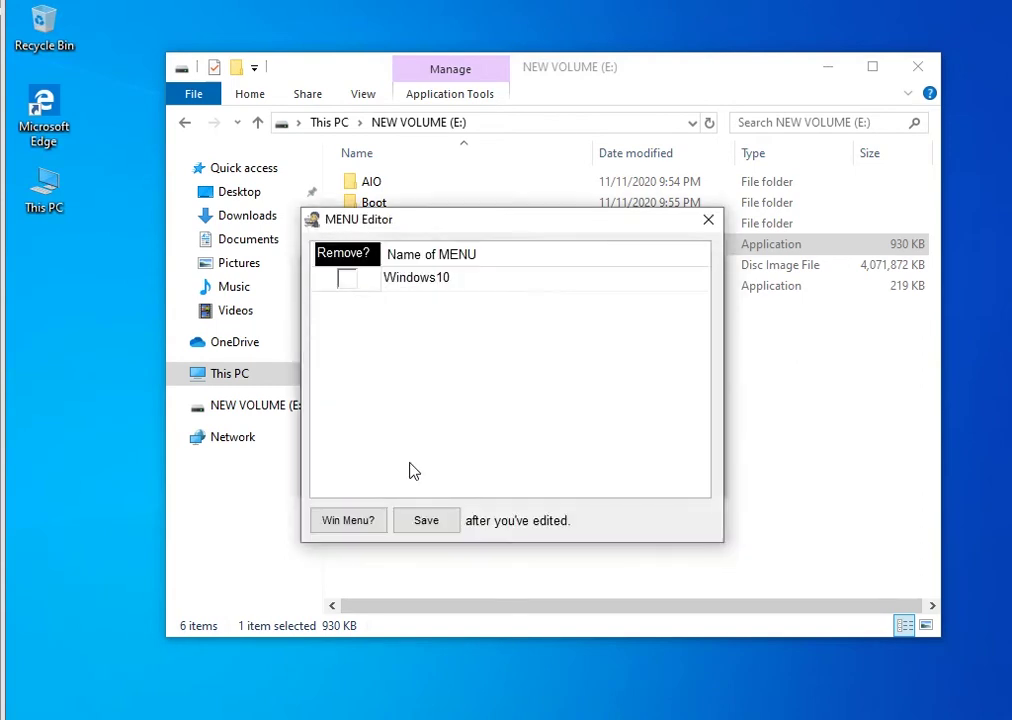
{"action": "left_click", "coordinate": [708, 221]}
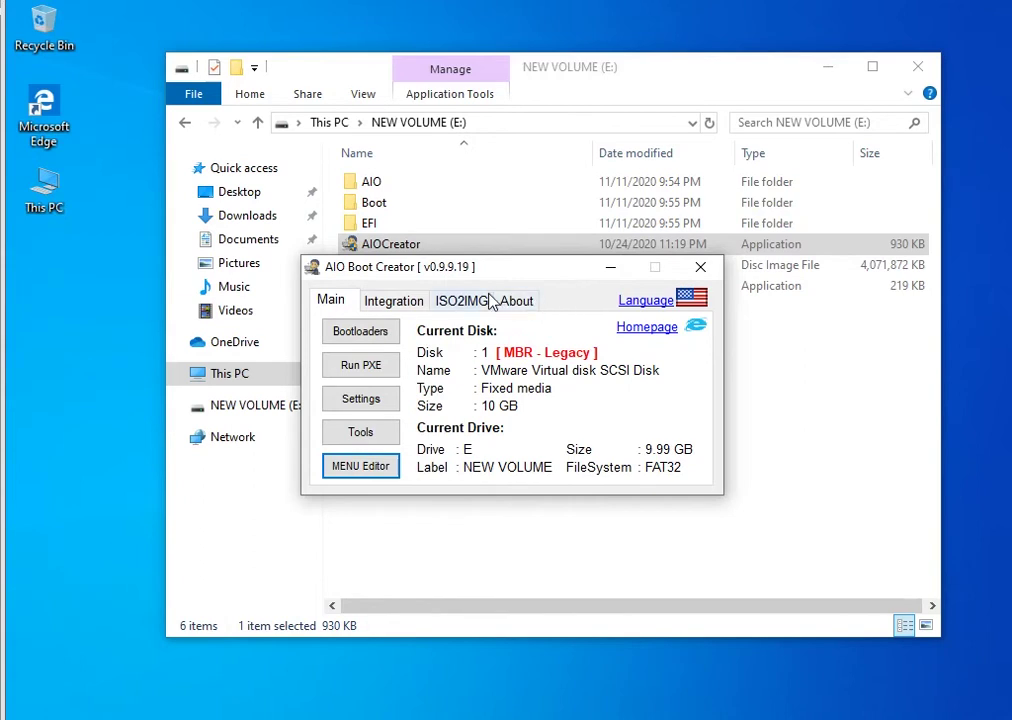
Step: Review the available bootloader install and restore options and the settings without changing anything
{"action": "left_click", "coordinate": [358, 332]}
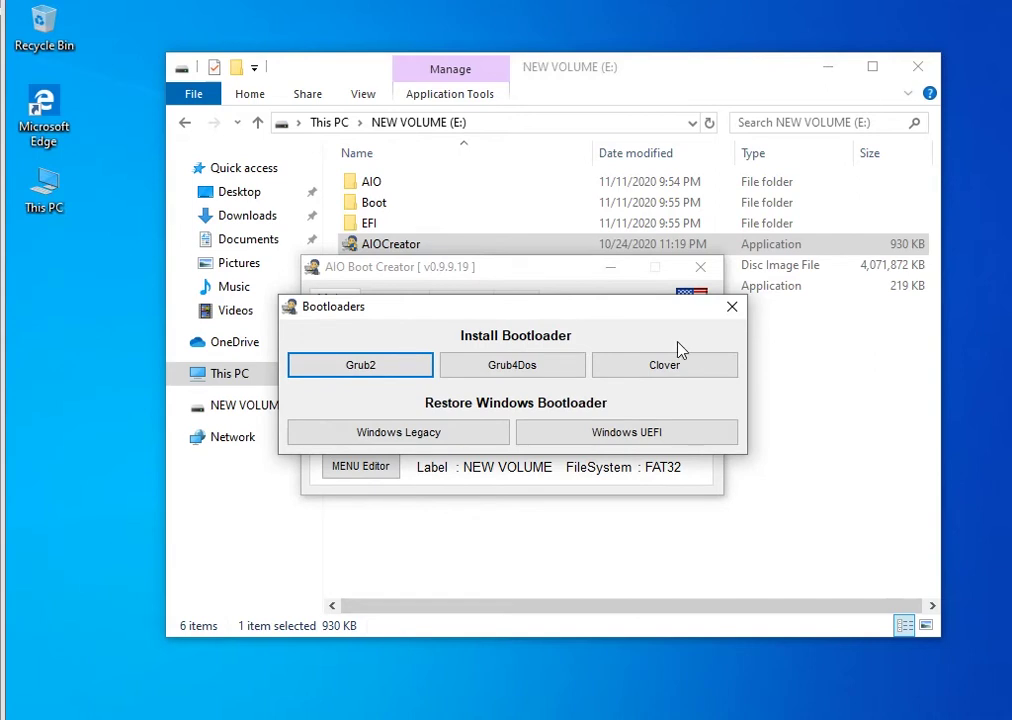
{"action": "left_click", "coordinate": [734, 314]}
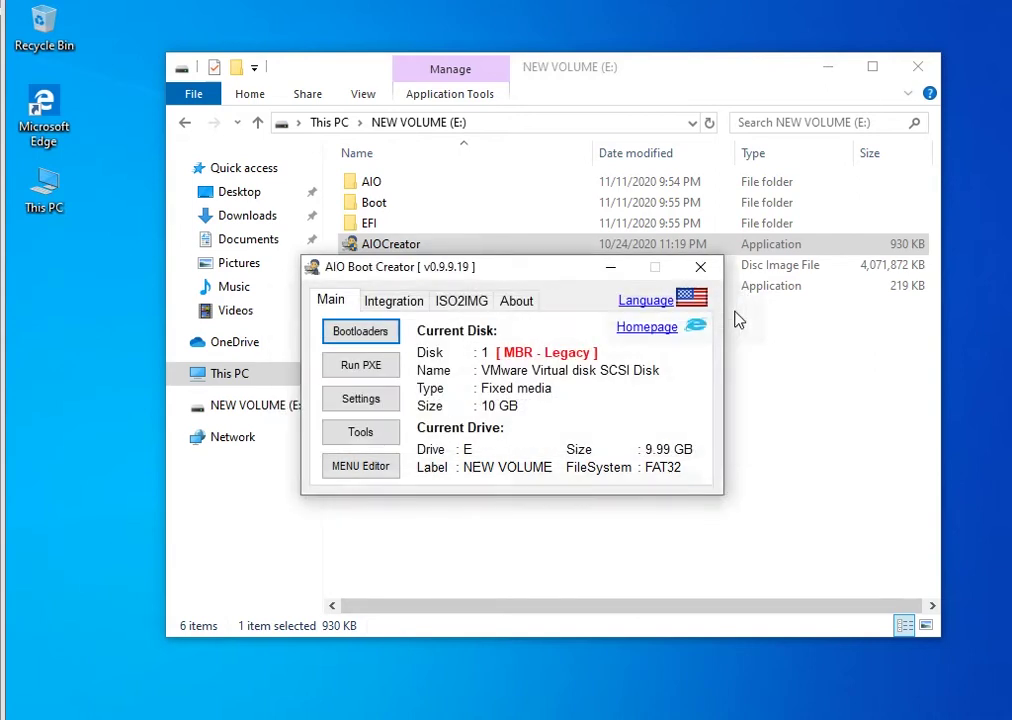
{"action": "left_click", "coordinate": [374, 400]}
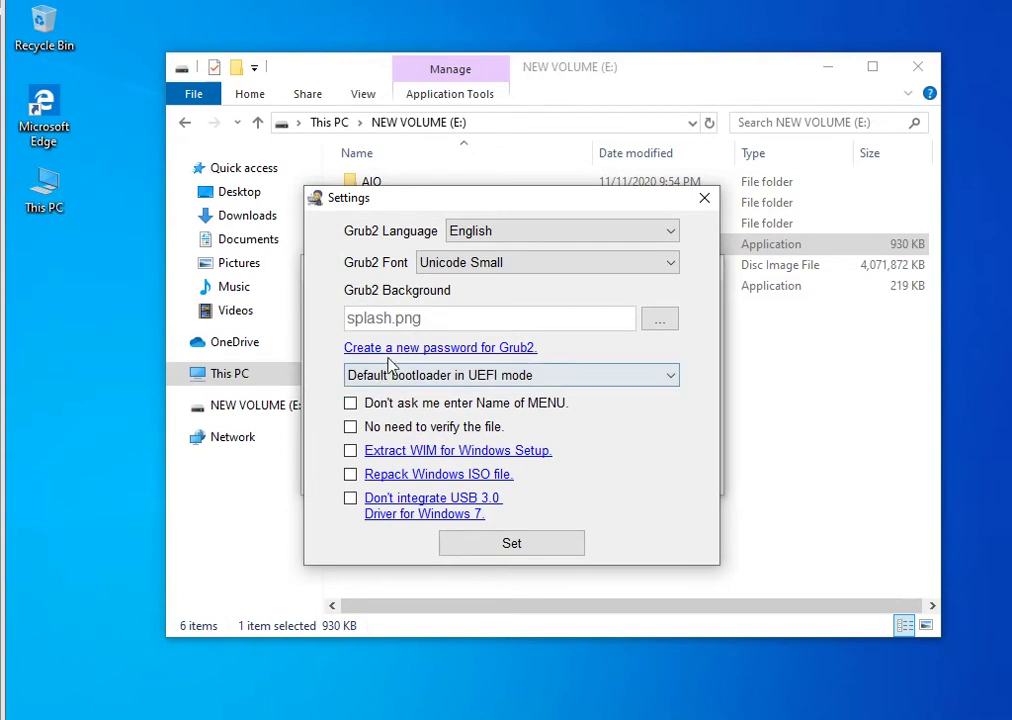
{"action": "left_click", "coordinate": [701, 204]}
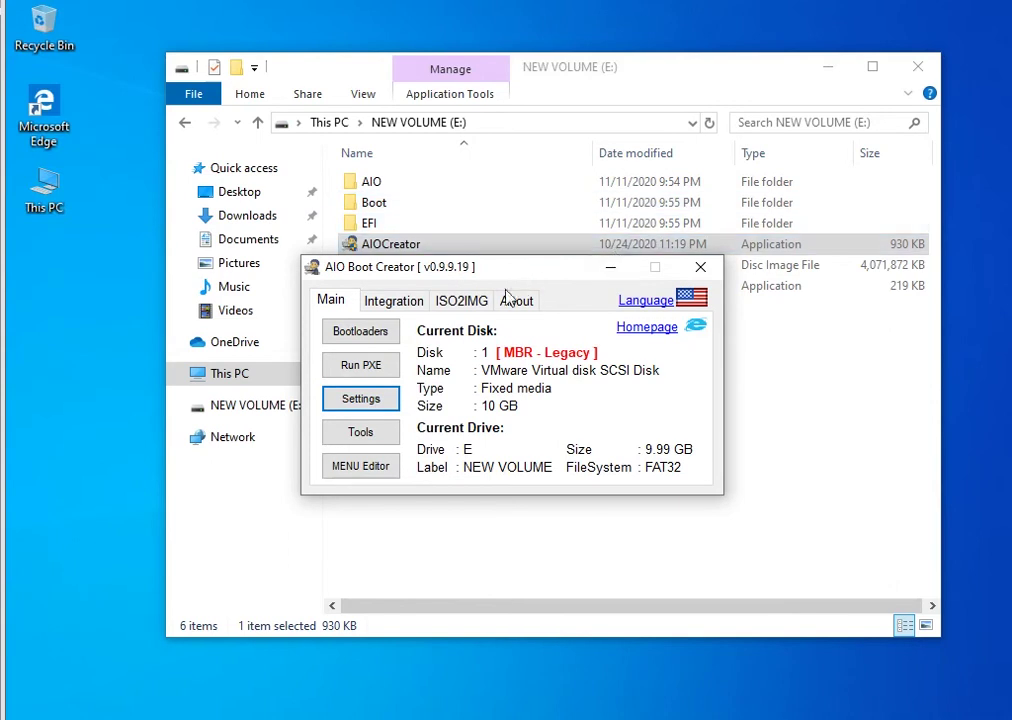
Step: Start the PXE server and allow pxesrv and freenfs through the firewall on public networks
{"action": "left_click", "coordinate": [378, 370]}
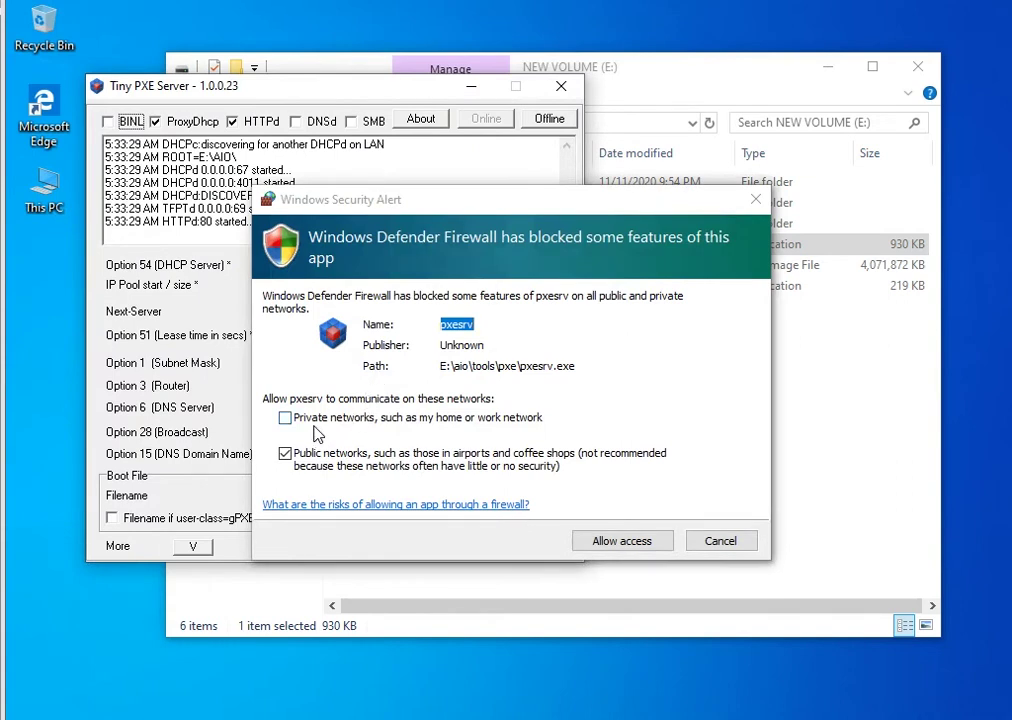
{"action": "left_click", "coordinate": [600, 545]}
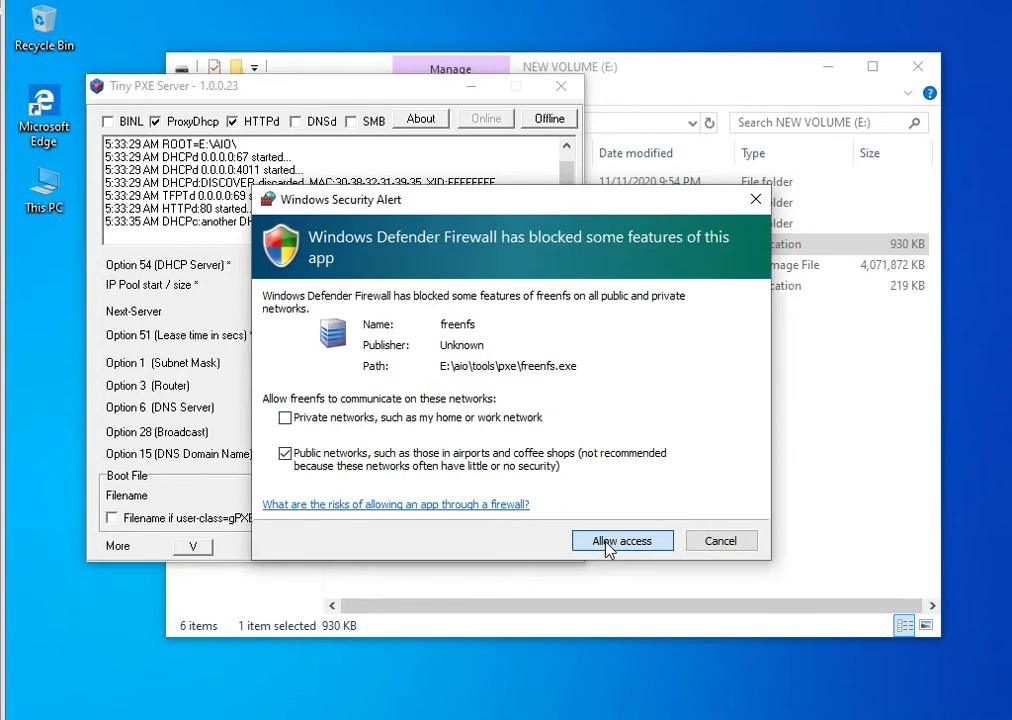
{"action": "left_click", "coordinate": [610, 541]}
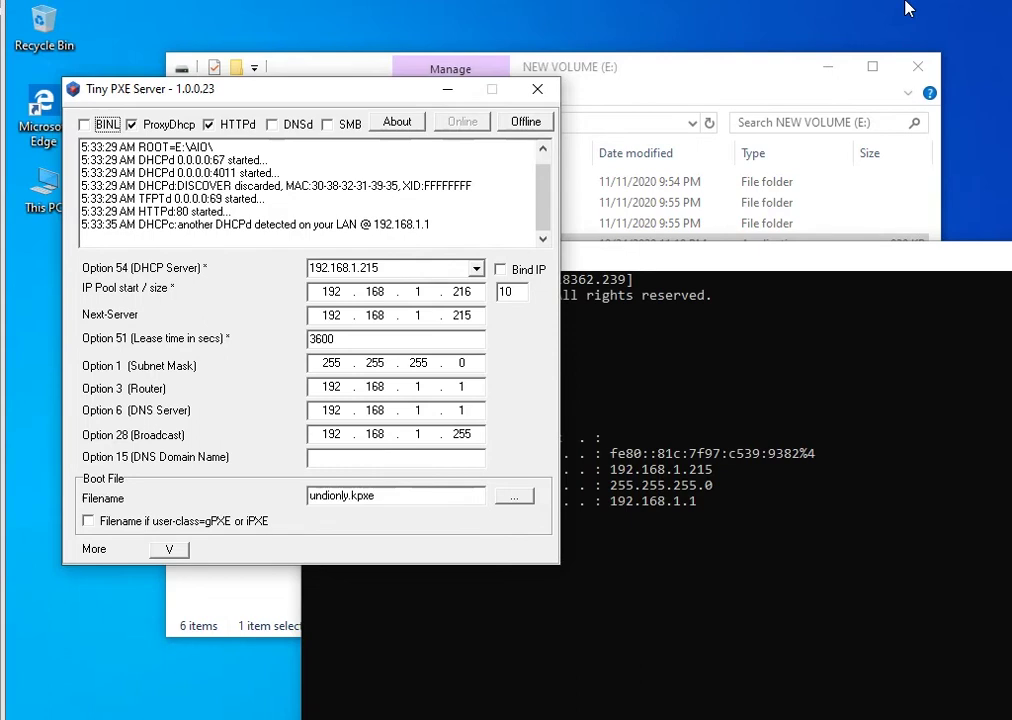
Step: Check the network sharing settings in the properties of drive E: without changing anything
{"action": "key", "text": "alt+Tab"}
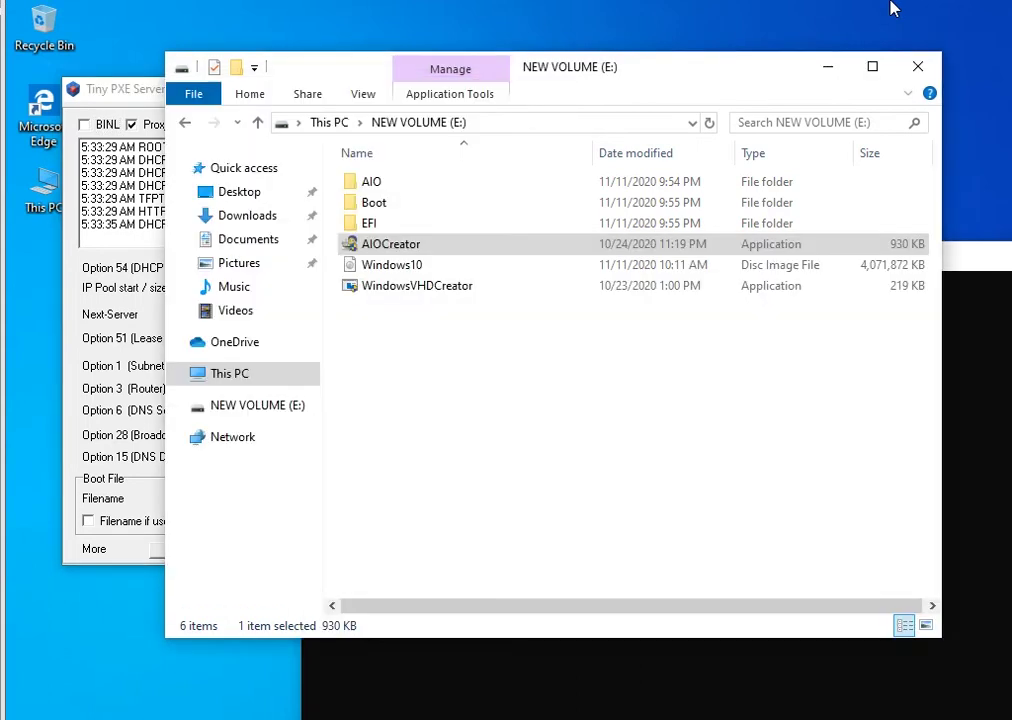
{"action": "left_click", "coordinate": [187, 124]}
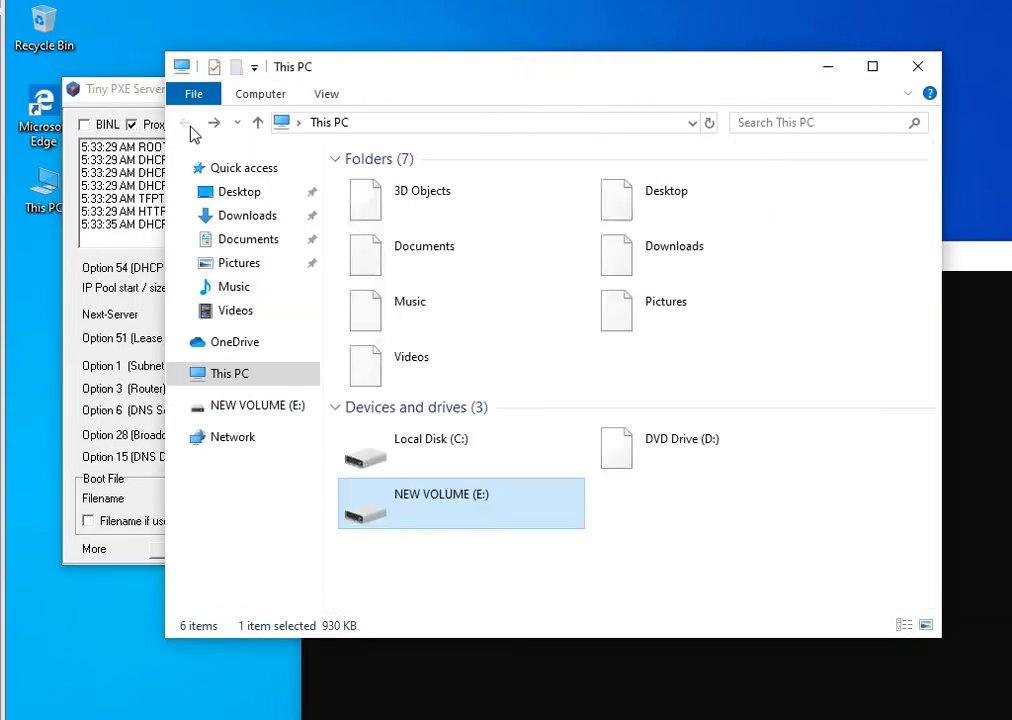
{"action": "right_click", "coordinate": [460, 535]}
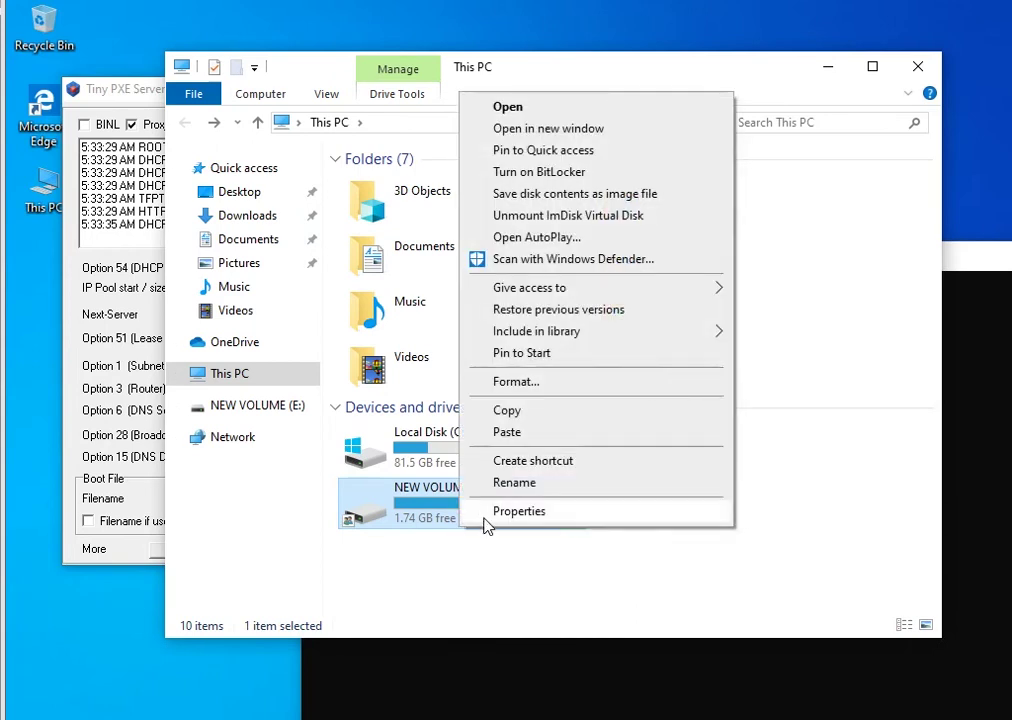
{"action": "left_click", "coordinate": [485, 518]}
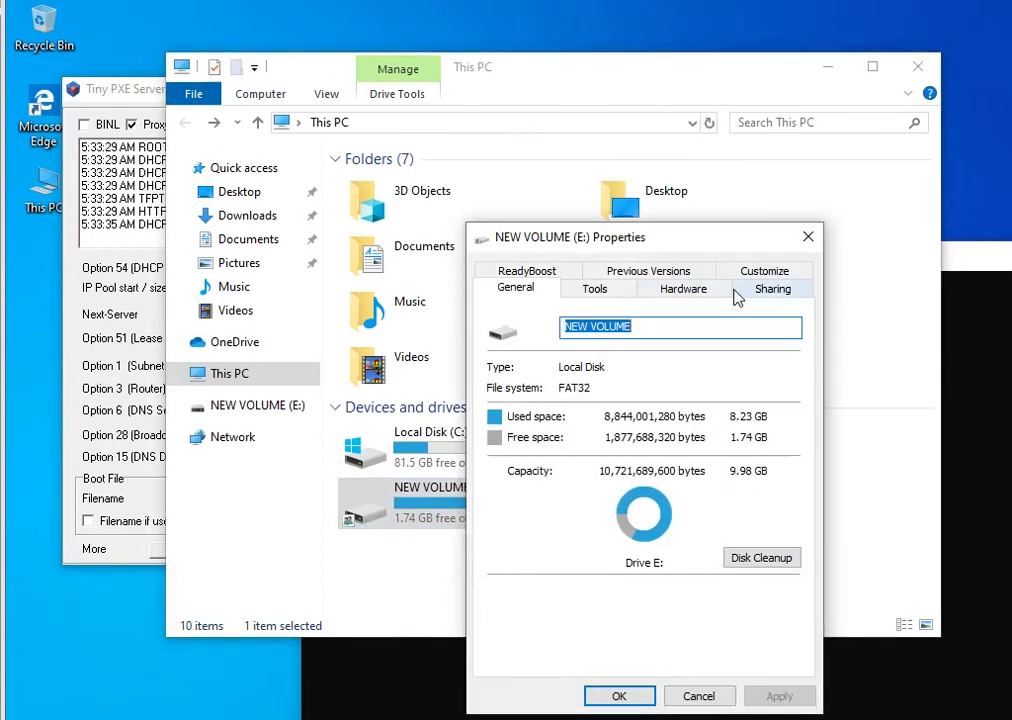
{"action": "left_click", "coordinate": [770, 296]}
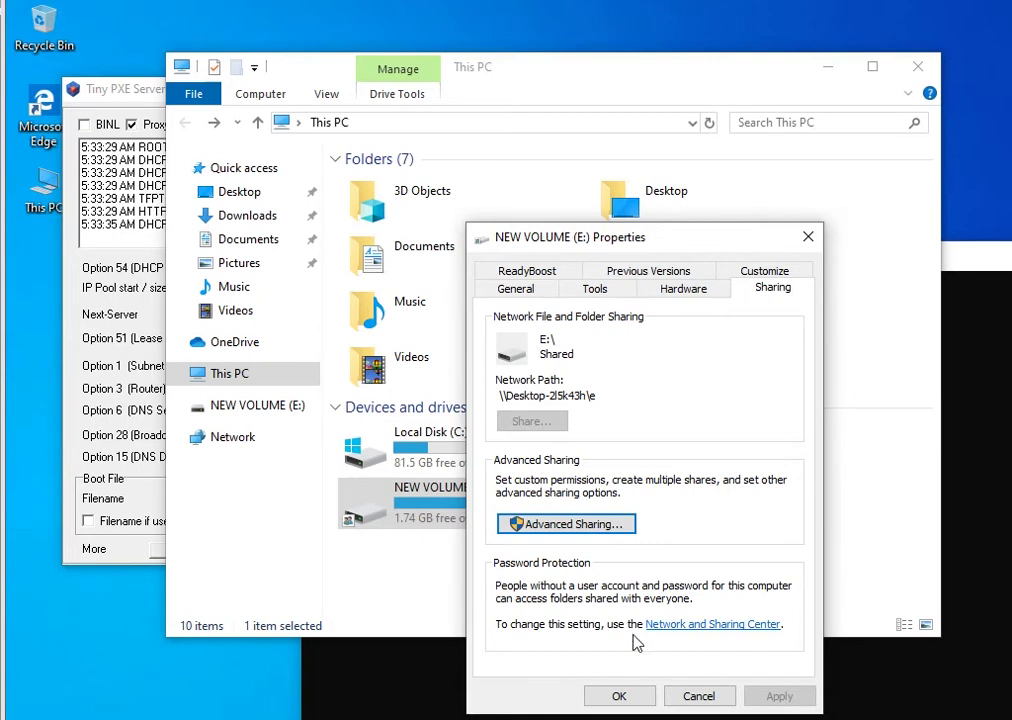
{"action": "left_click", "coordinate": [700, 697]}
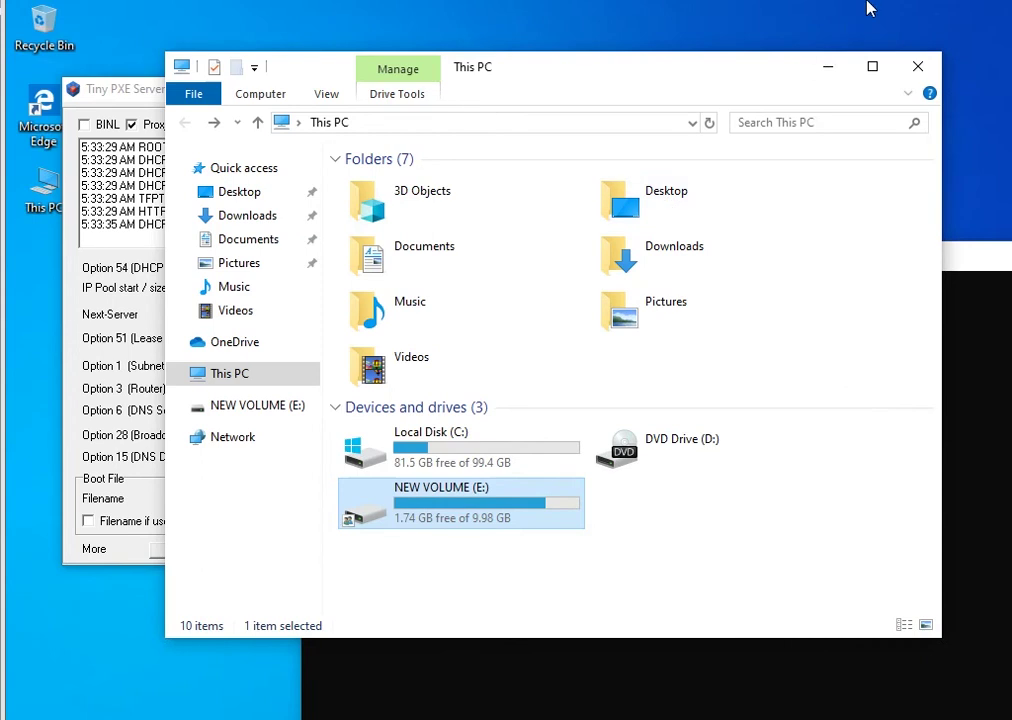
Step: Inspect the integrated image in E:\AIO\Files\WinSetup\Windows10 and return to the root of drive E:
{"action": "double_click", "coordinate": [423, 523]}
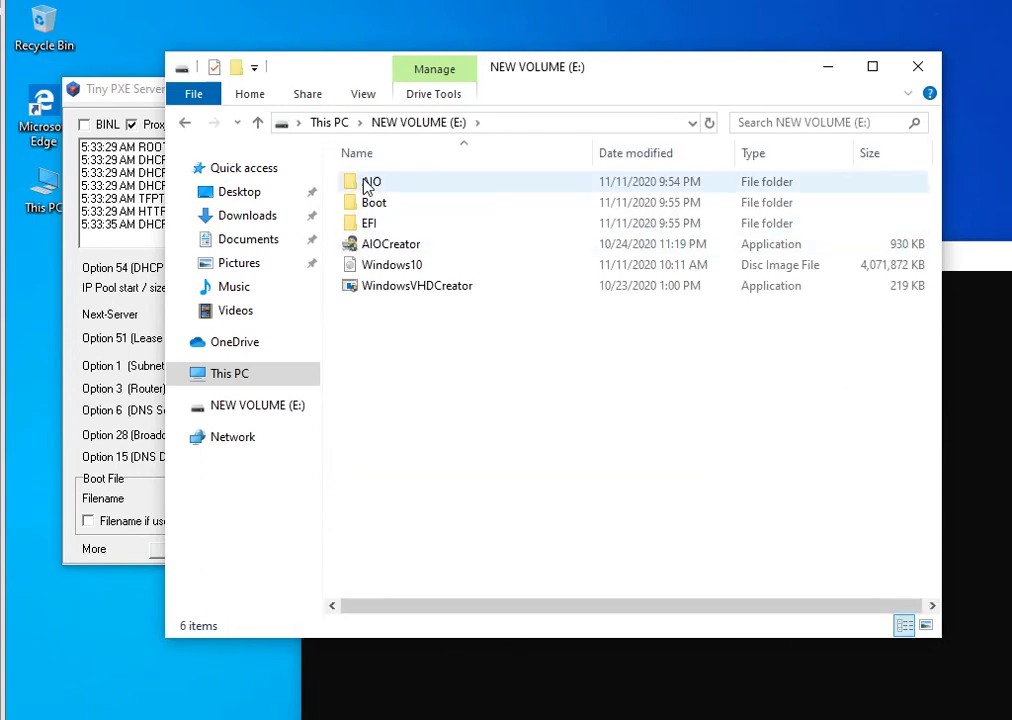
{"action": "double_click", "coordinate": [368, 186]}
{"action": "double_click", "coordinate": [368, 184]}
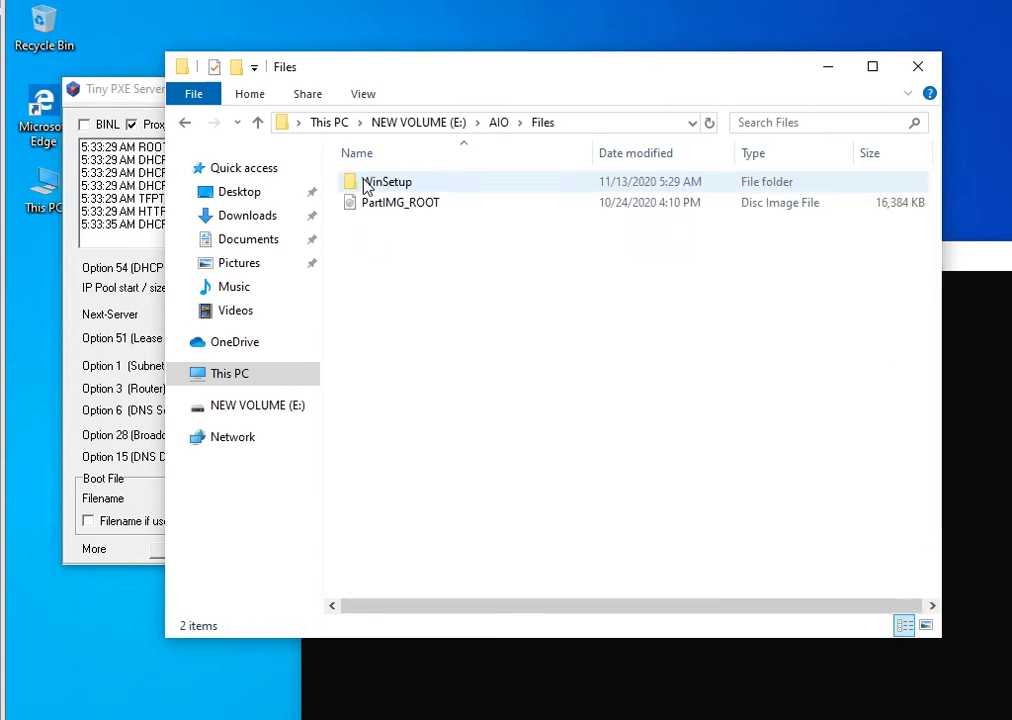
{"action": "double_click", "coordinate": [372, 188]}
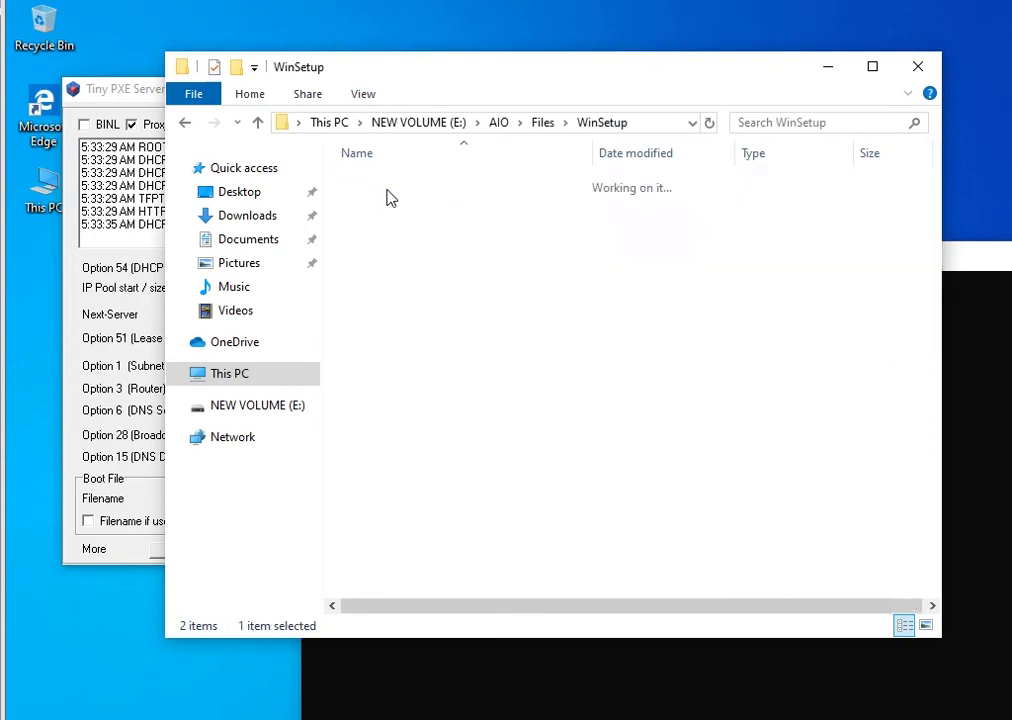
{"action": "double_click", "coordinate": [389, 196]}
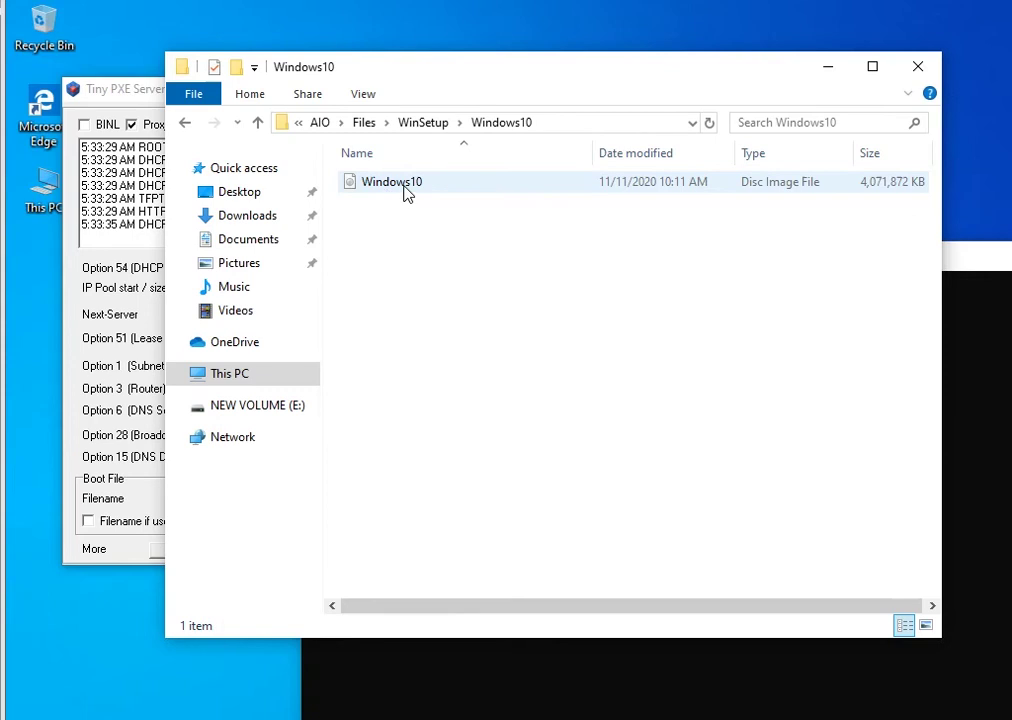
{"action": "left_click", "coordinate": [189, 129]}
{"action": "left_click", "coordinate": [189, 129]}
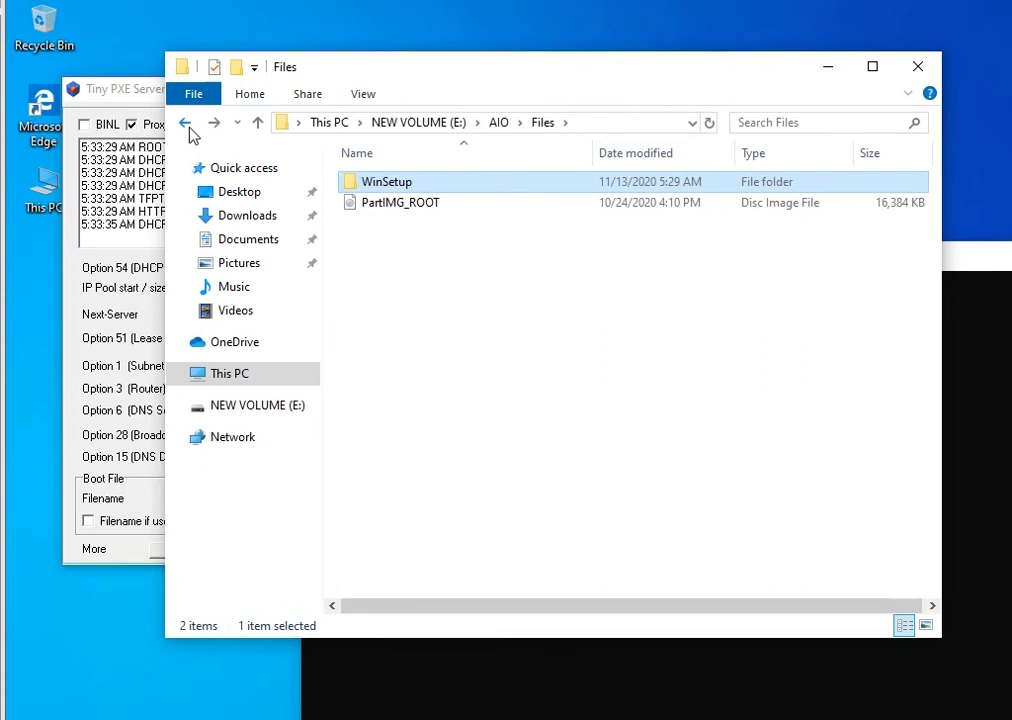
{"action": "left_click", "coordinate": [189, 129]}
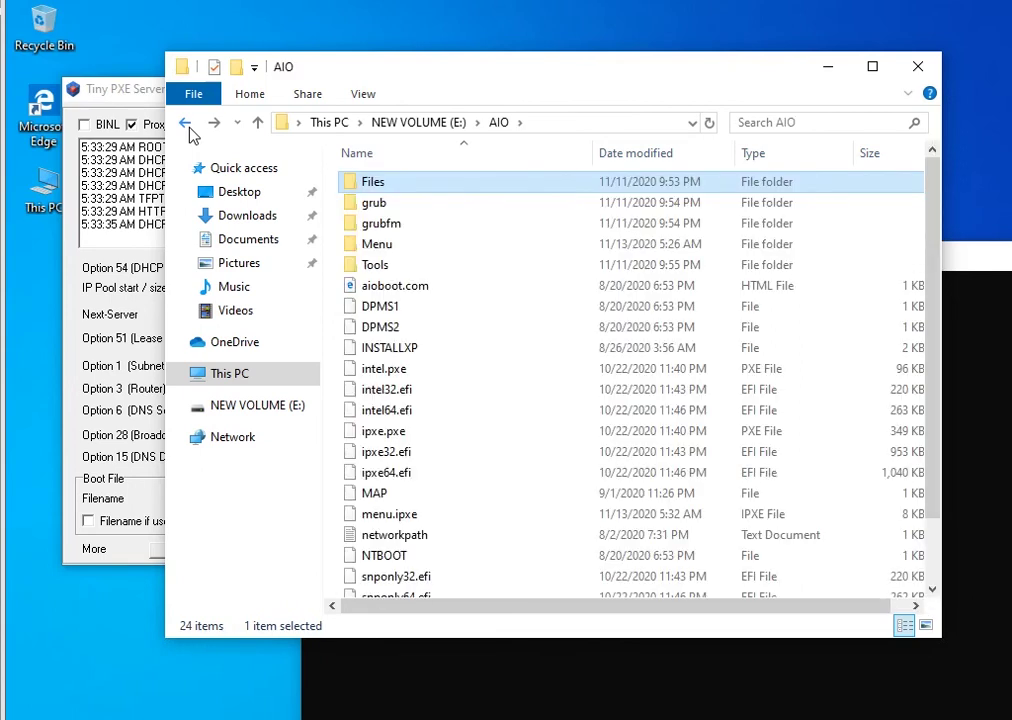
{"action": "left_click", "coordinate": [189, 129]}
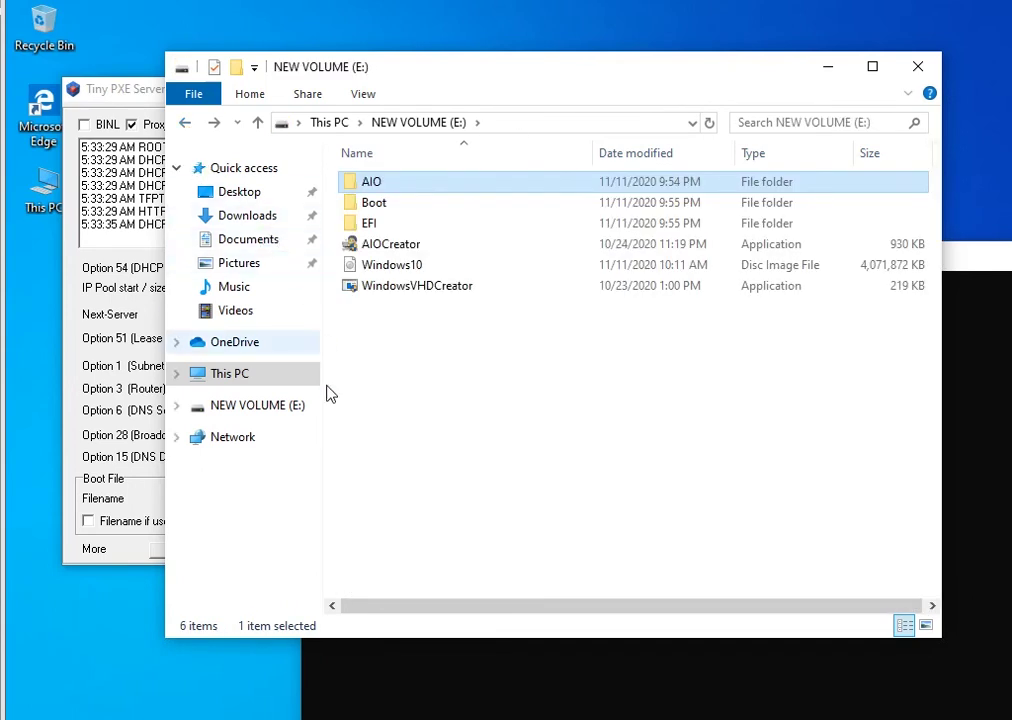
Step: Enable Extract WIM for Windows Setup in the AIO Boot Creator settings and save them
{"action": "left_click", "coordinate": [366, 716]}
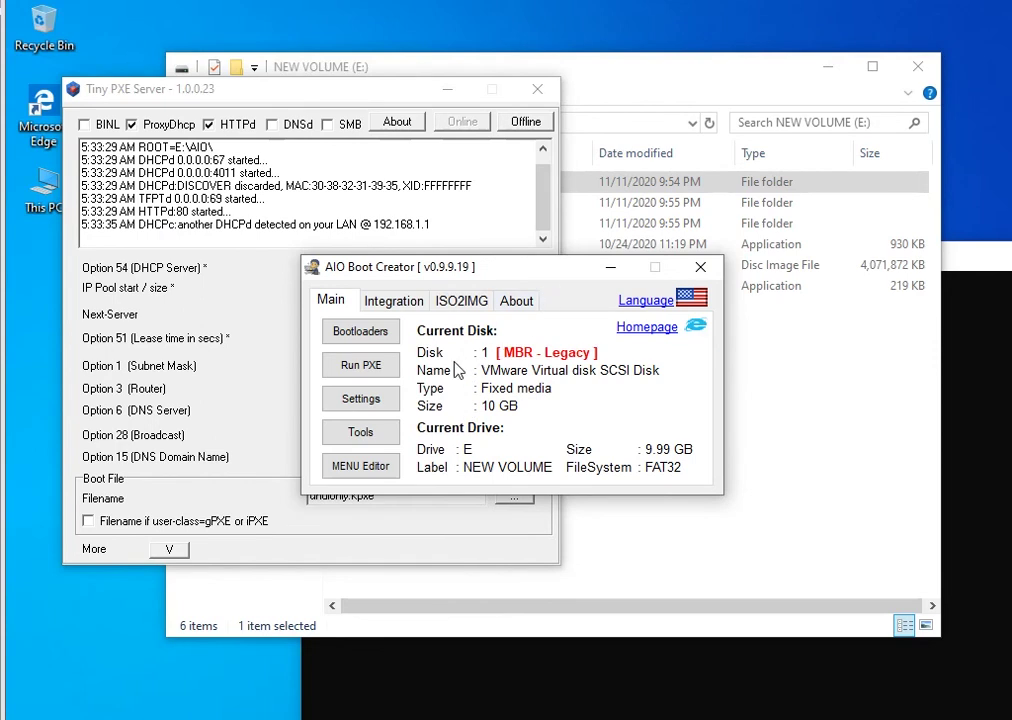
{"action": "left_click", "coordinate": [386, 399]}
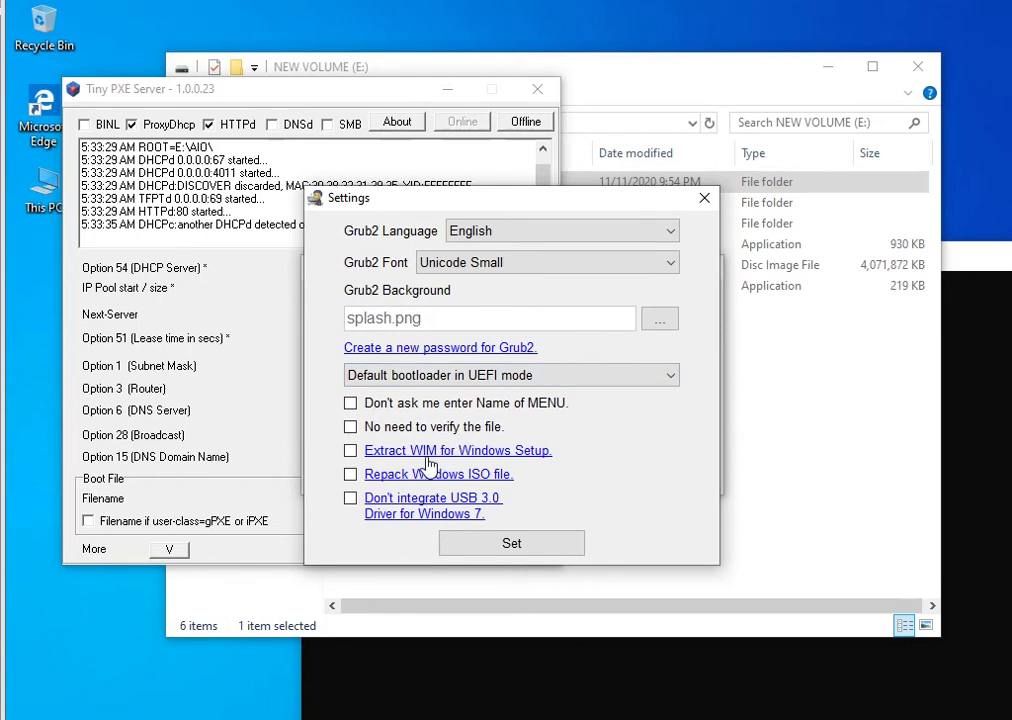
{"action": "left_click", "coordinate": [351, 451]}
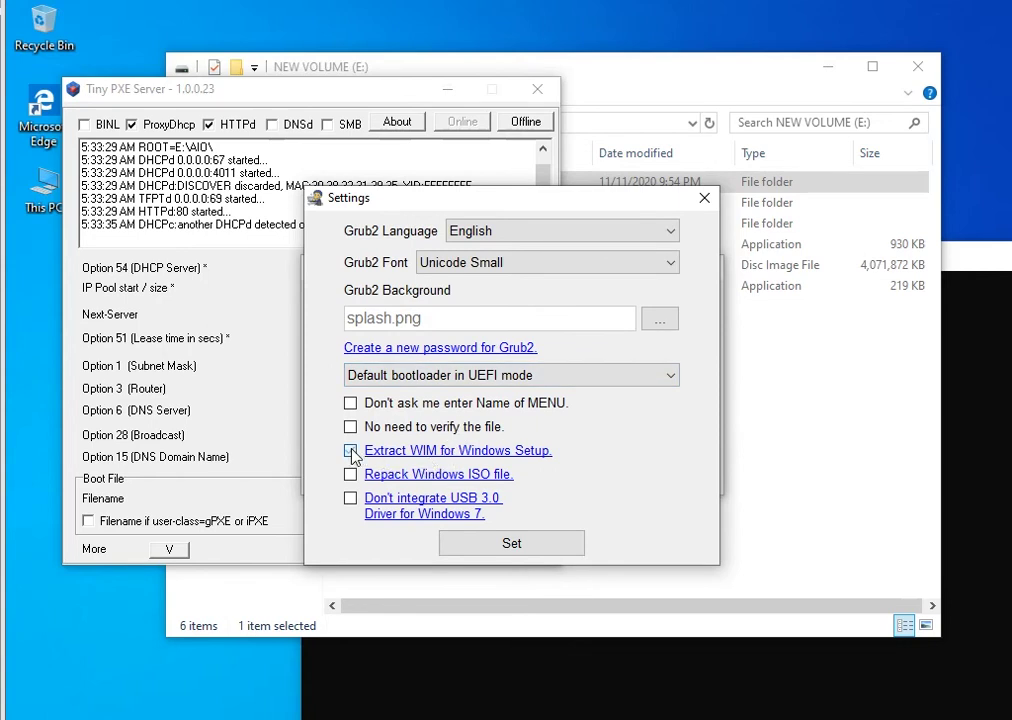
{"action": "left_click", "coordinate": [470, 543]}
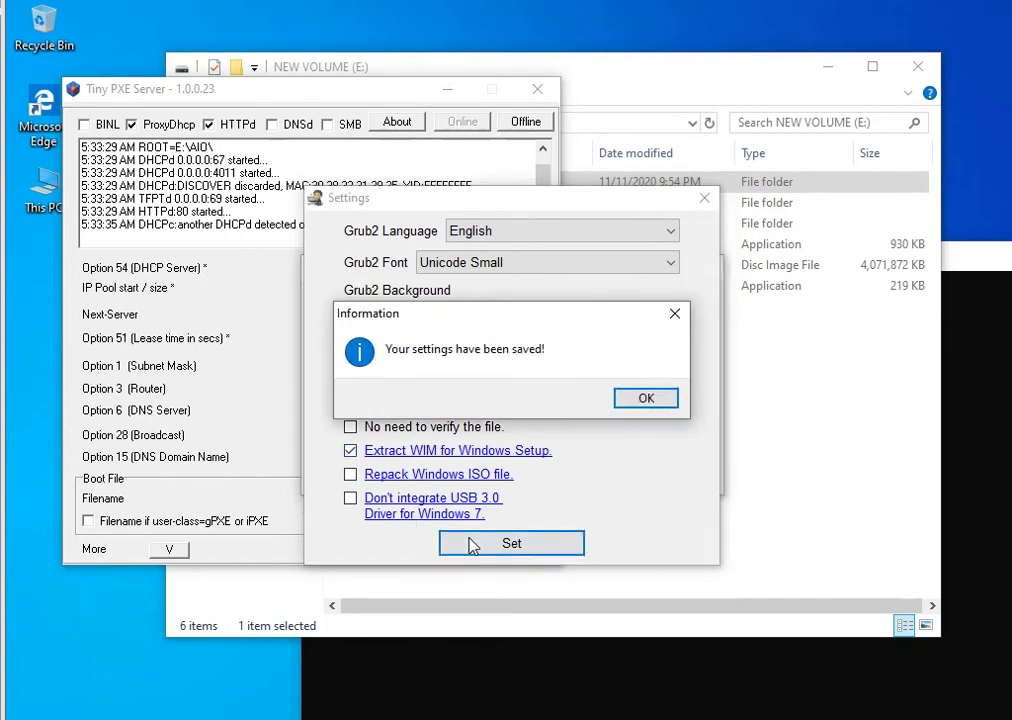
{"action": "left_click", "coordinate": [630, 405]}
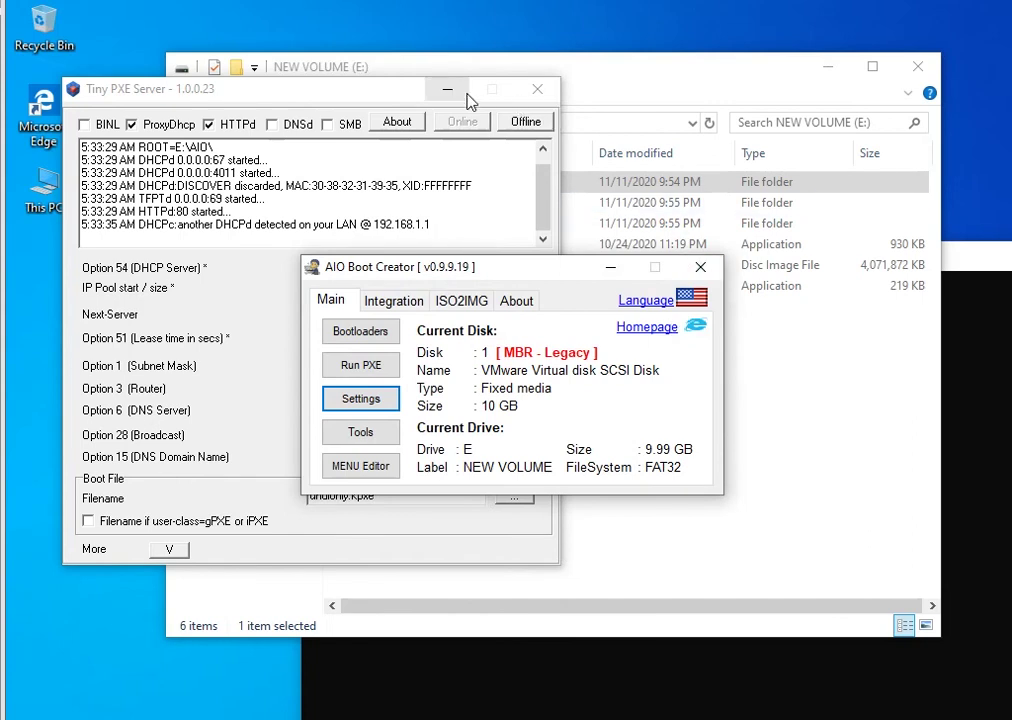
Step: Take Tiny PXE Server offline and review the boot entries in AIO Boot Creator's MENU Editor
{"action": "left_click", "coordinate": [522, 122]}
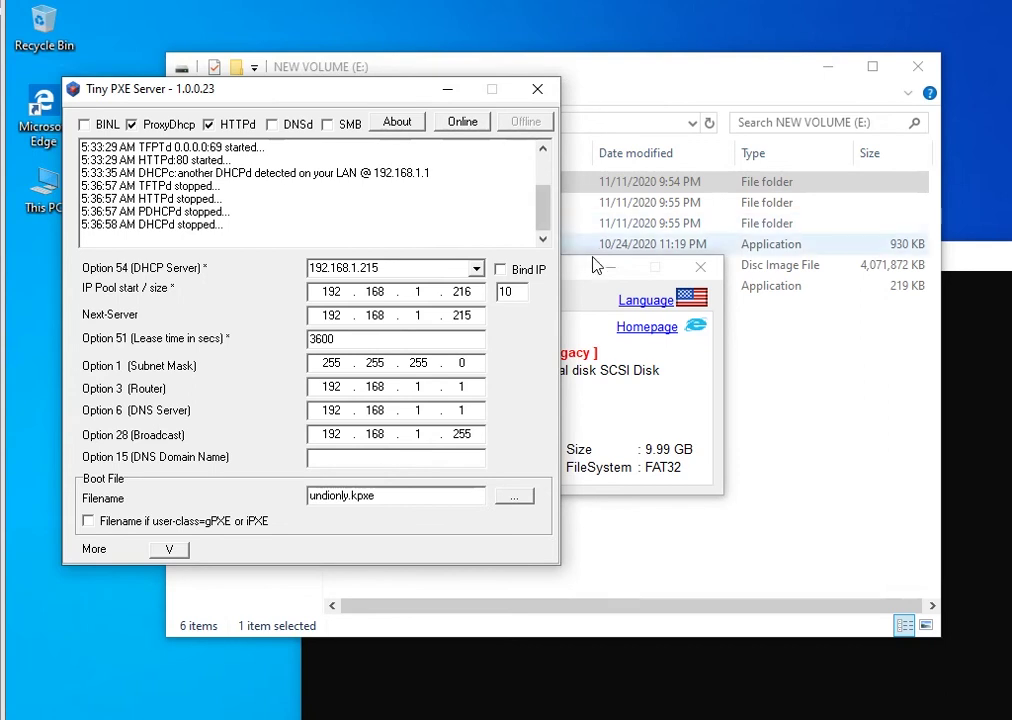
{"action": "left_click", "coordinate": [591, 291]}
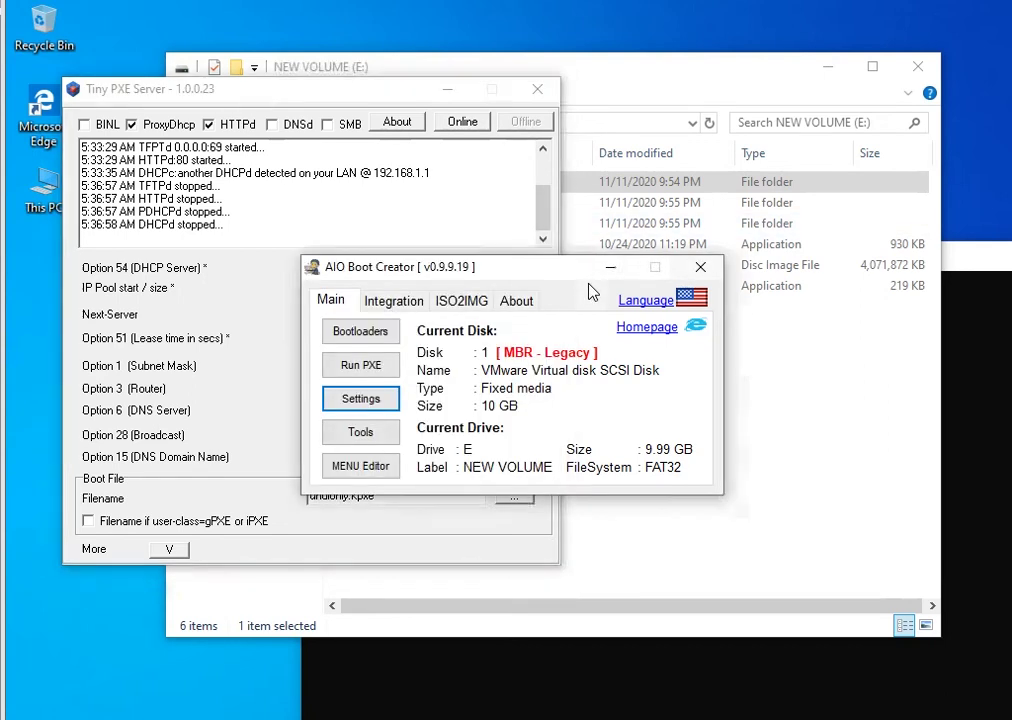
{"action": "left_click", "coordinate": [361, 466]}
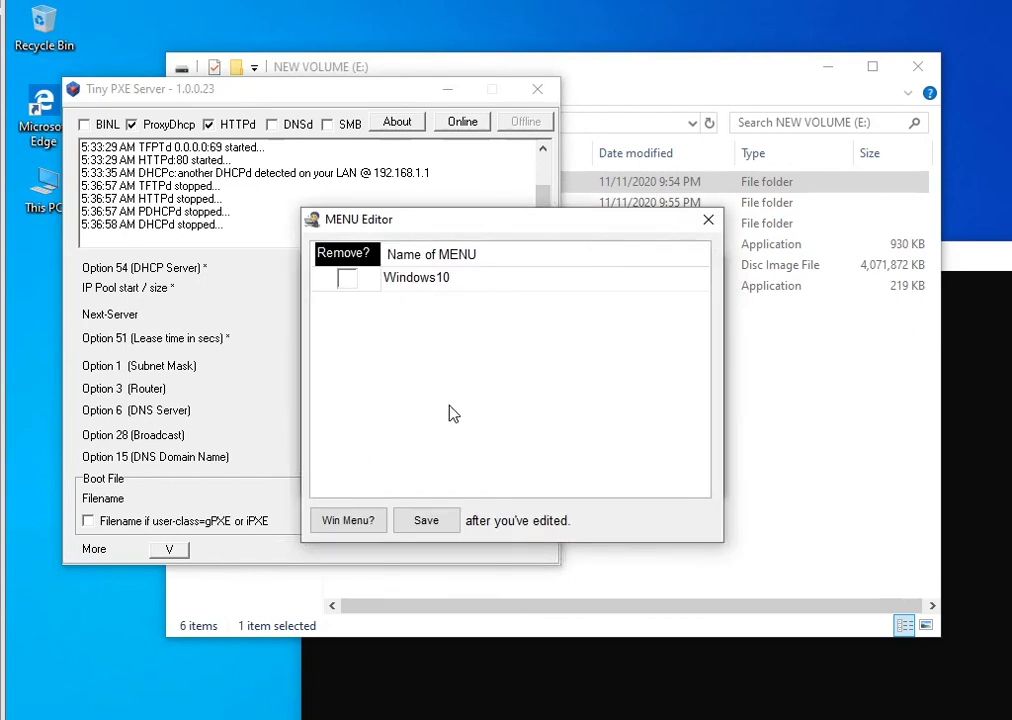
{"action": "left_click", "coordinate": [708, 219]}
Step: Start the Windows10 entry under WinPE & Setup from the iPXE boot menu on the client machine
{"action": "left_click", "coordinate": [380, 107]}
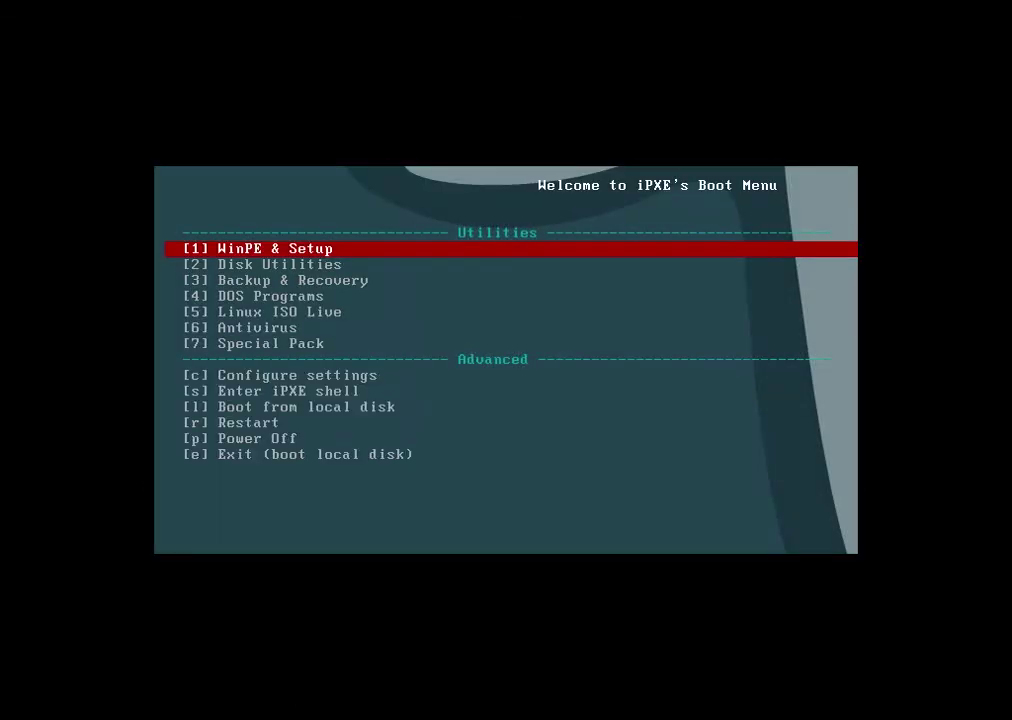
{"action": "key", "text": "Return"}
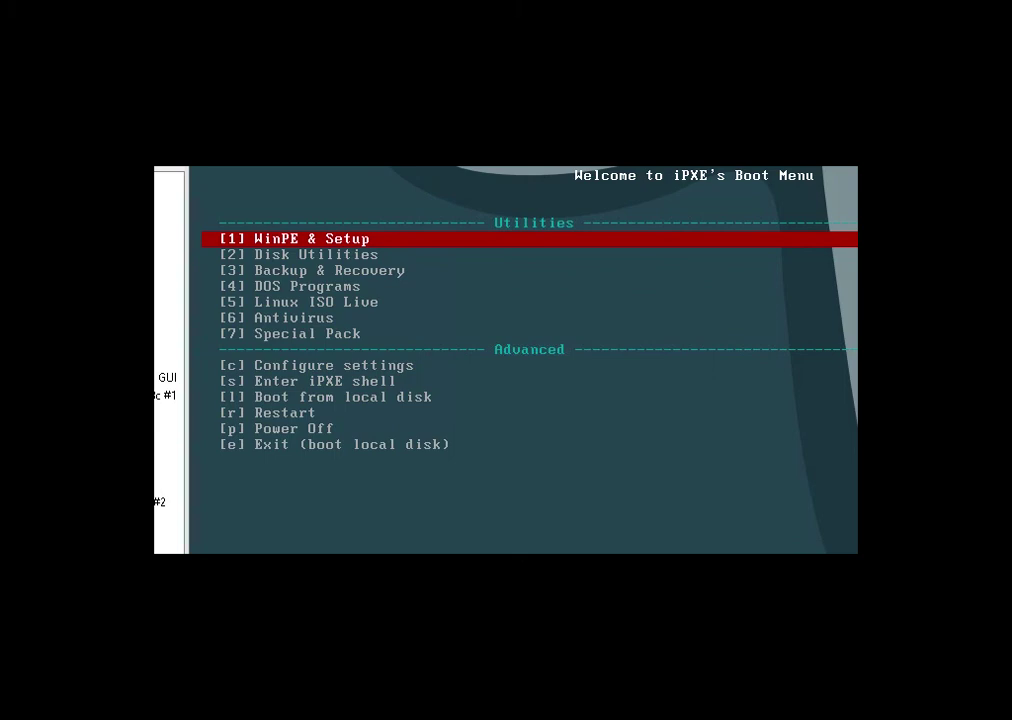
{"action": "key", "text": "Return"}
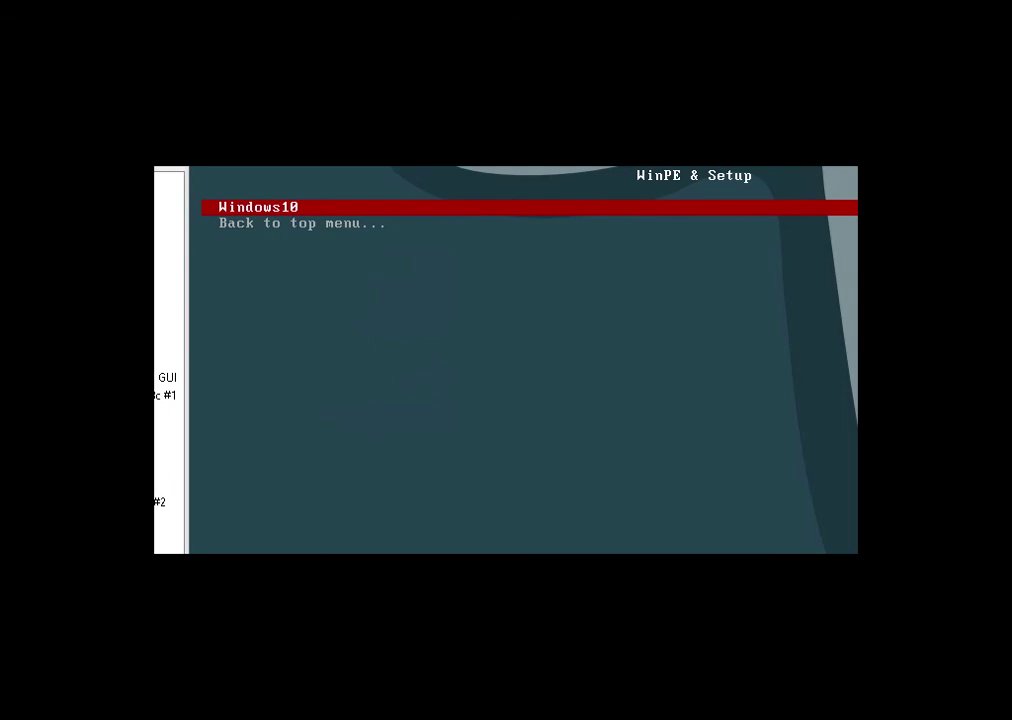
{"action": "key", "text": "Return"}
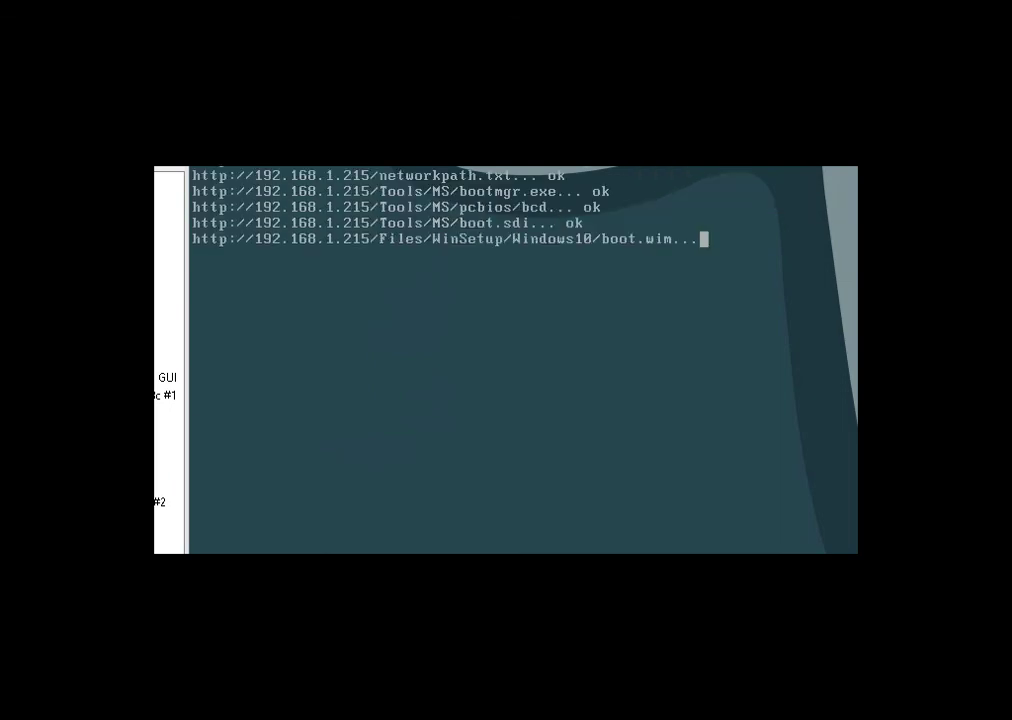